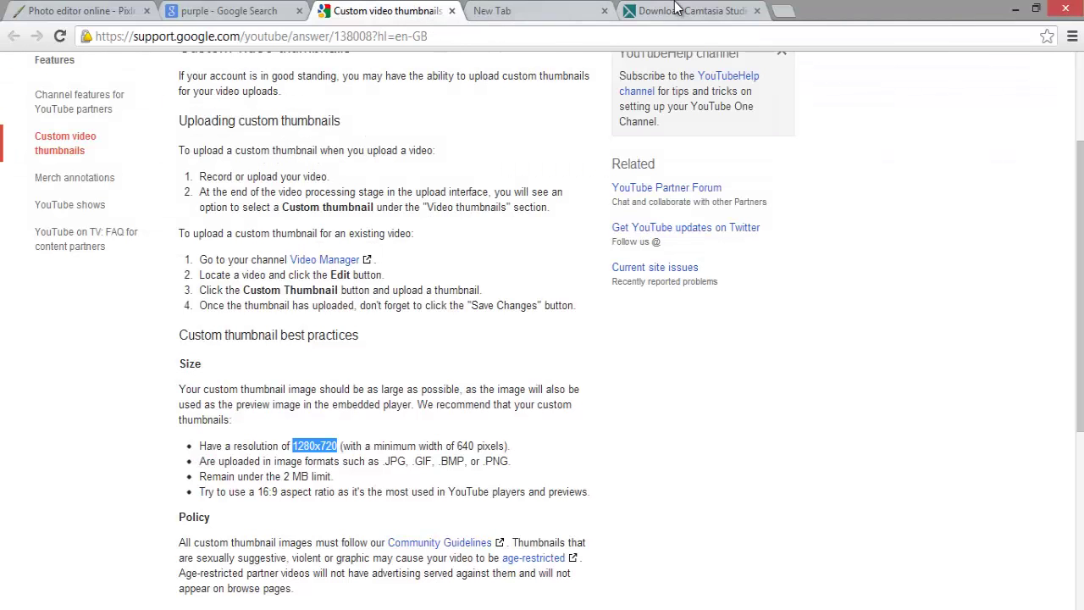
Close the Camtasia download tab and scroll the Custom video thumbnails article to the 1280x720 recommendation.
click(756, 10)
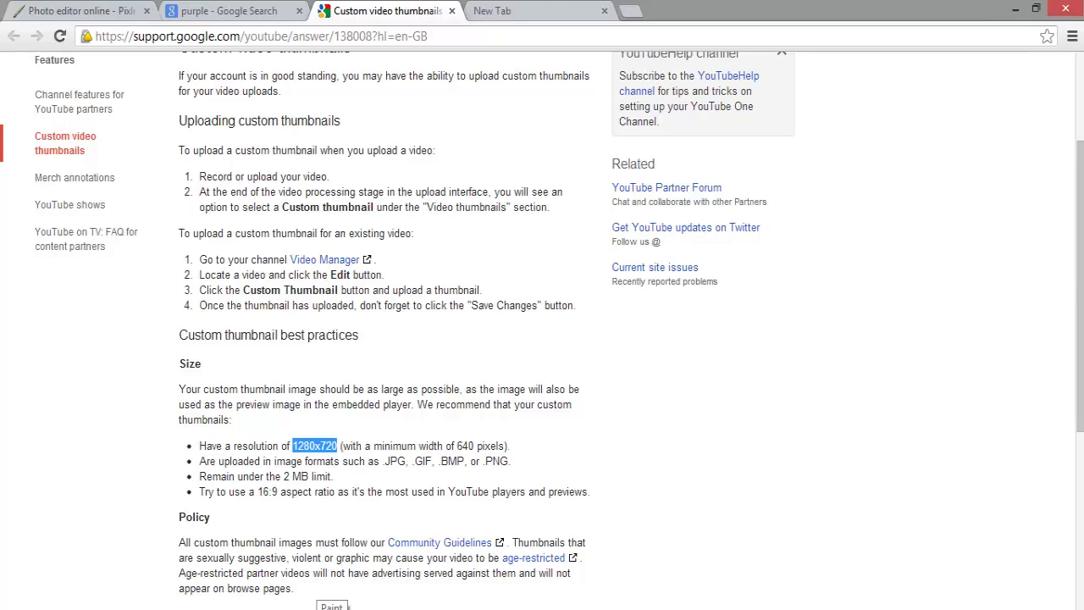
mouse_move(283, 606)
scroll(1079, 254, up, 2)
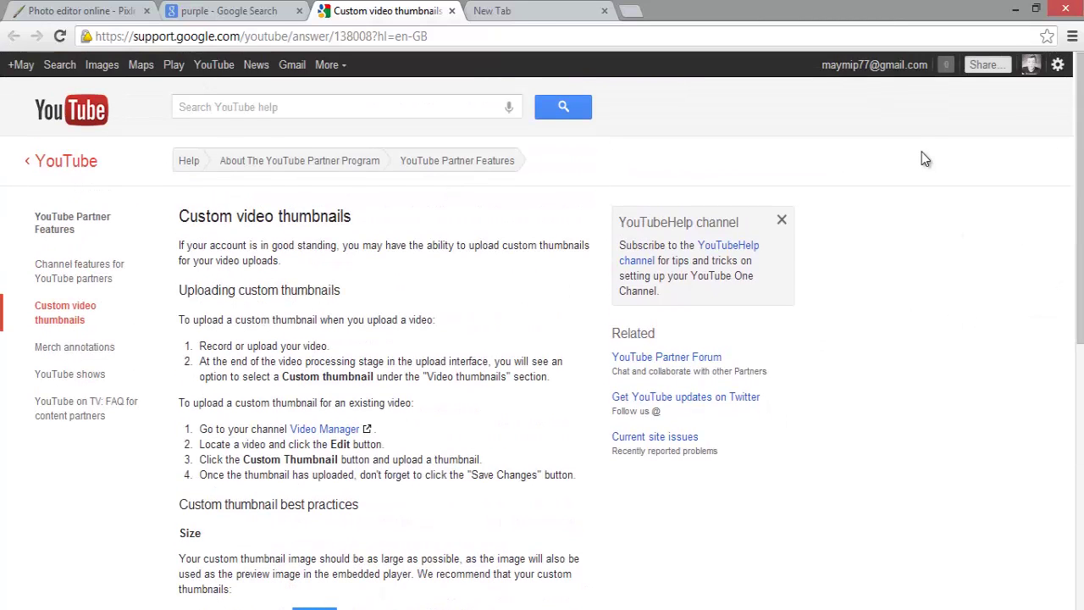
scroll(921, 155, down, 1)
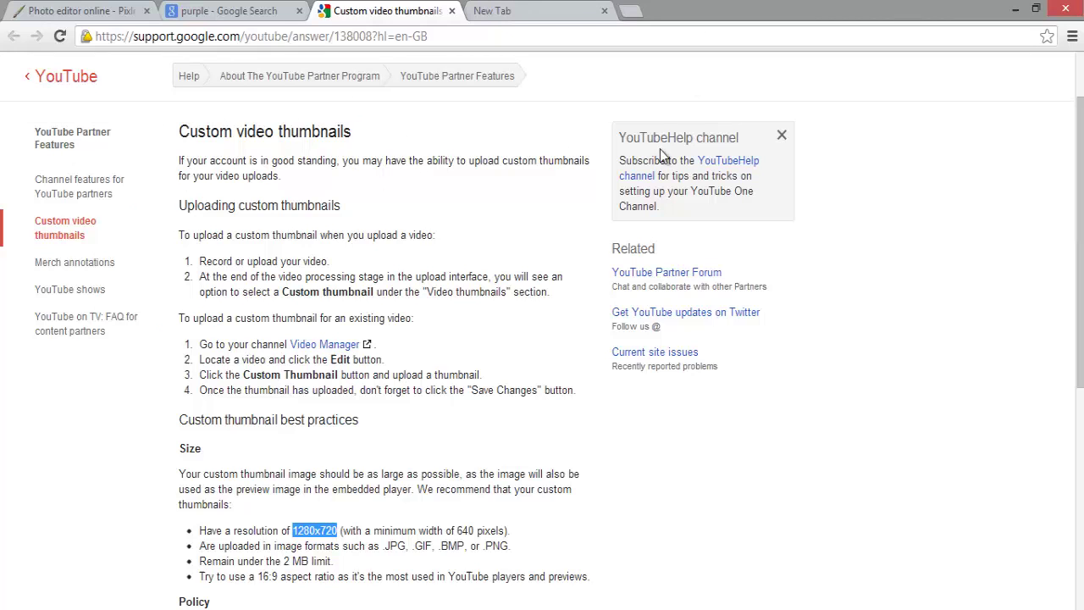
drag(1079, 146, 1079, 202)
scroll(543, 330, up, 3)
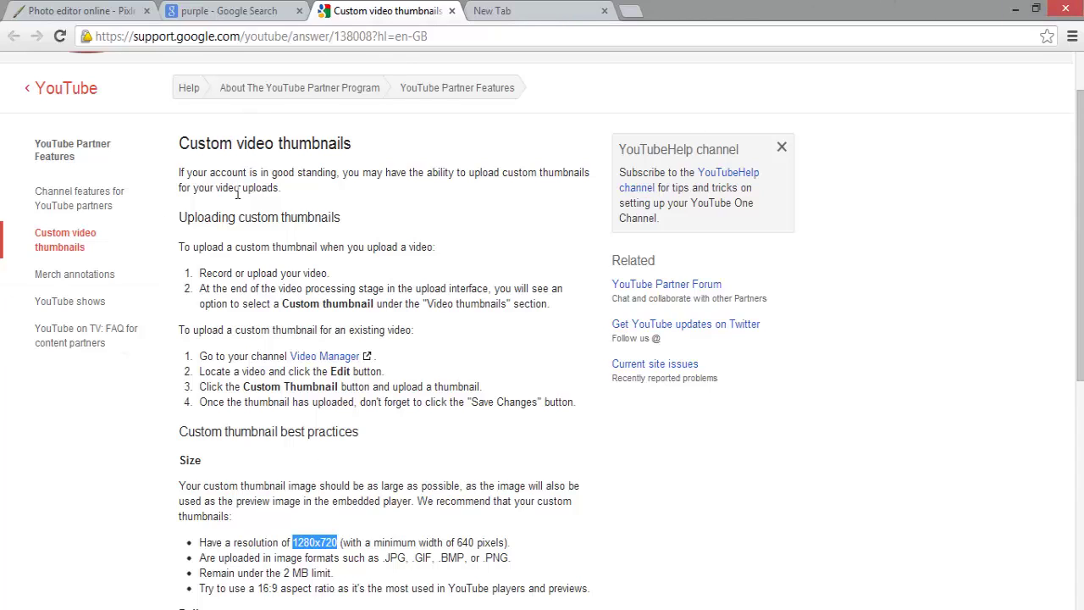
mouse_move(1080, 212)
mouse_down()
mouse_move(1080, 449)
mouse_move(1080, 225)
mouse_up()
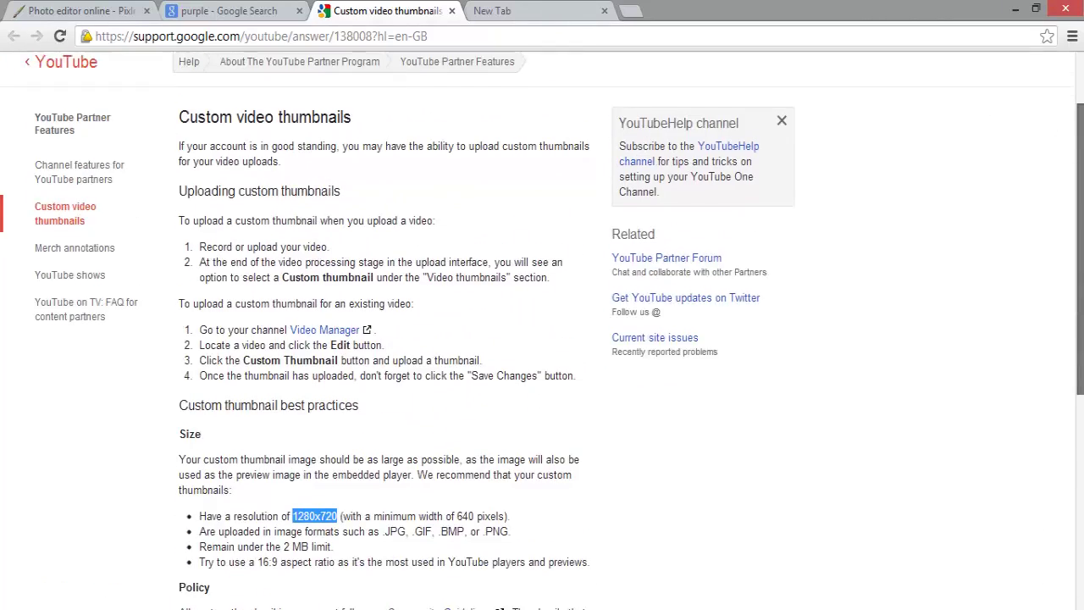
scroll(542, 330, up, 2)
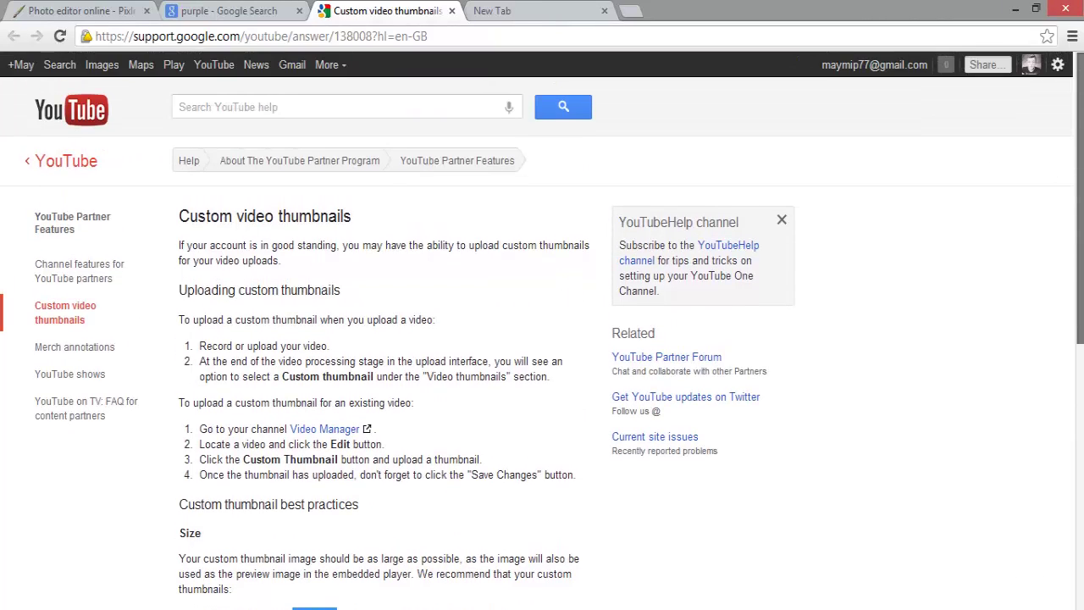
scroll(428, 254, down, 1)
scroll(428, 105, up, 1)
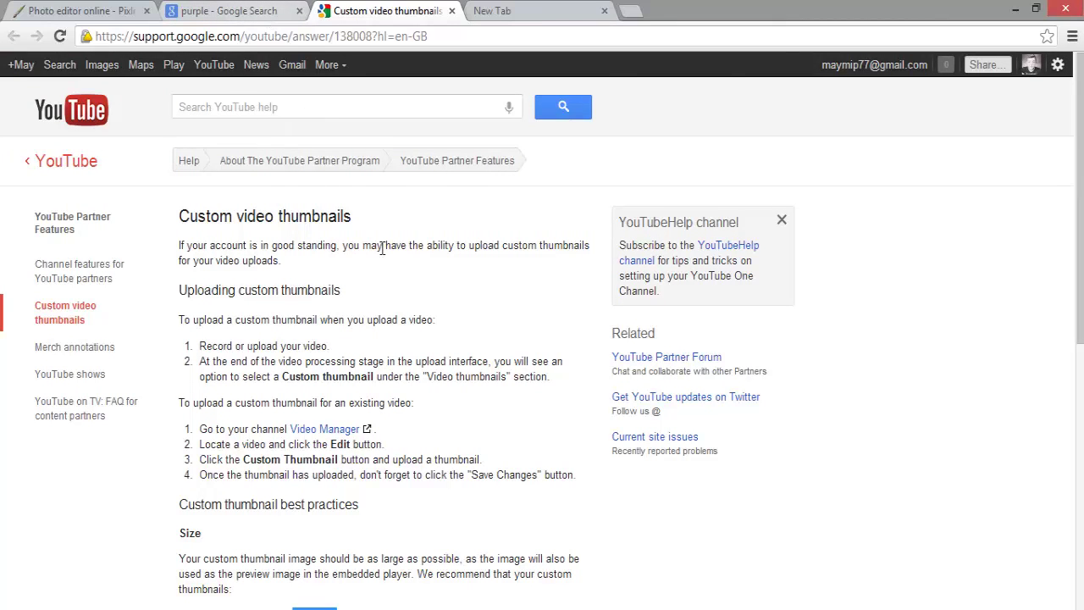
scroll(360, 337, down, 3)
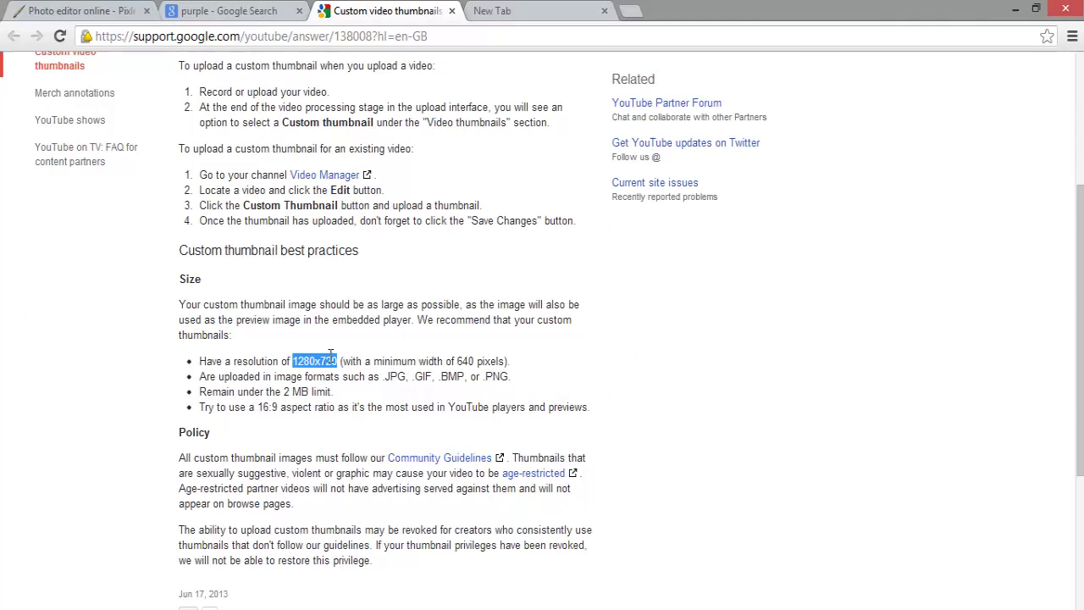
Go back to the Google Images start page and search images for 'blue'.
click(256, 12)
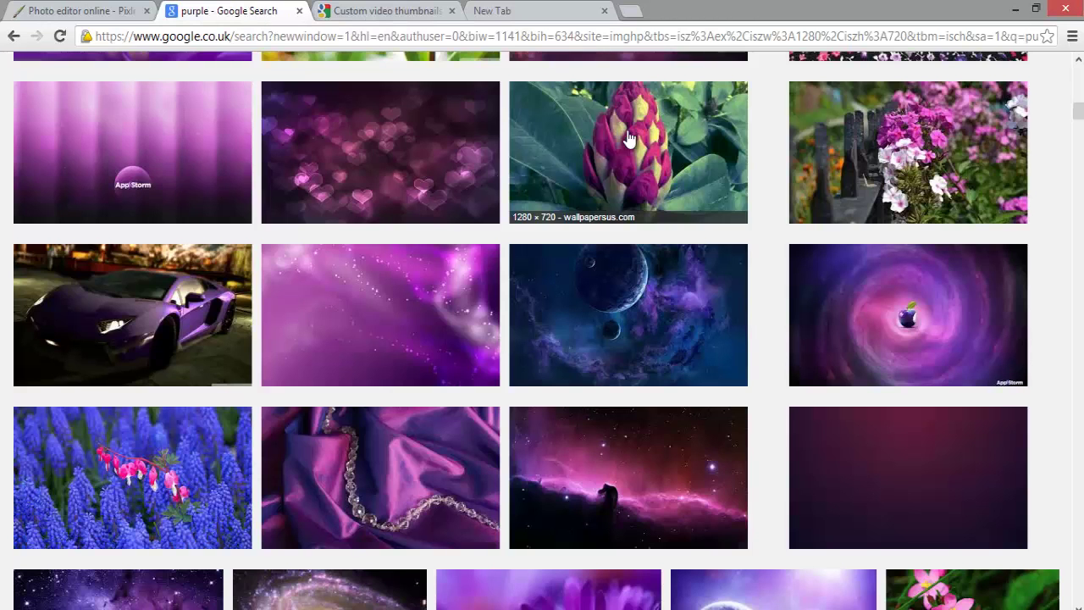
scroll(1076, 64, up, 10)
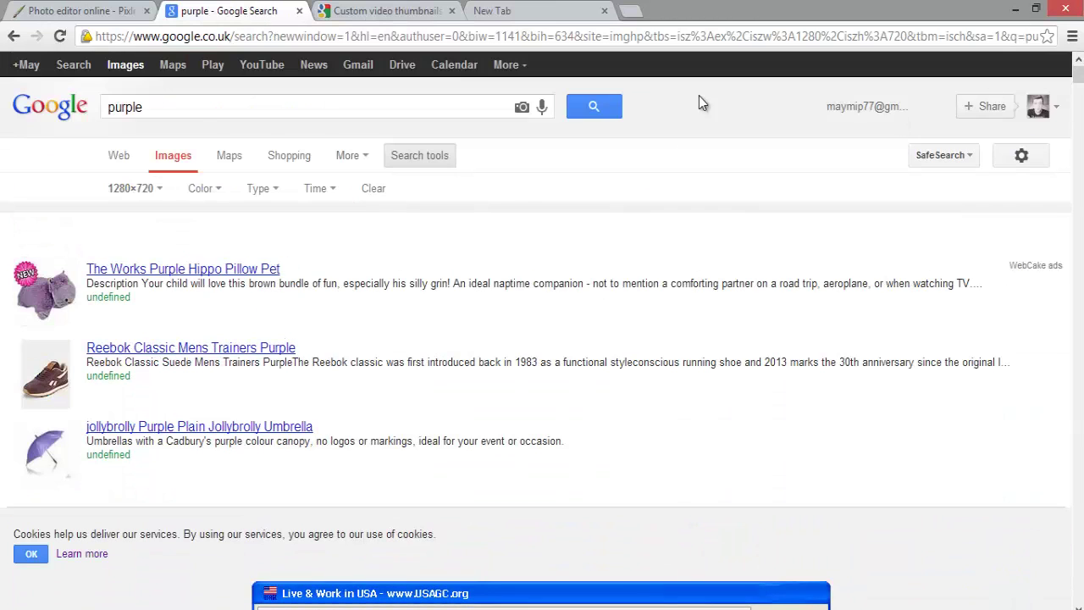
scroll(432, 288, down, 1)
scroll(432, 288, down, 3)
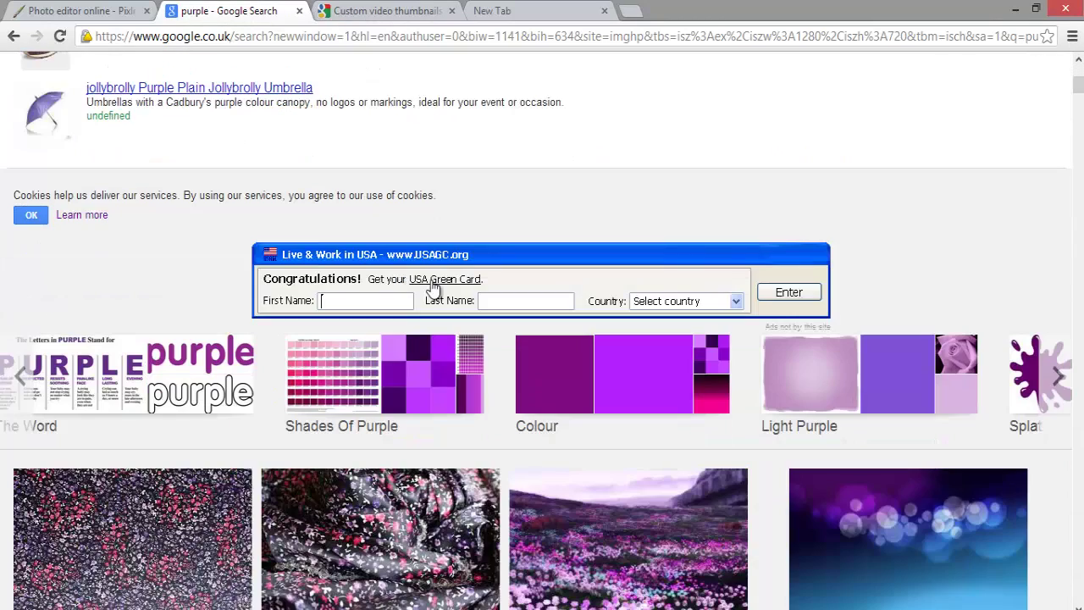
scroll(432, 288, down, 2)
scroll(432, 288, up, 8)
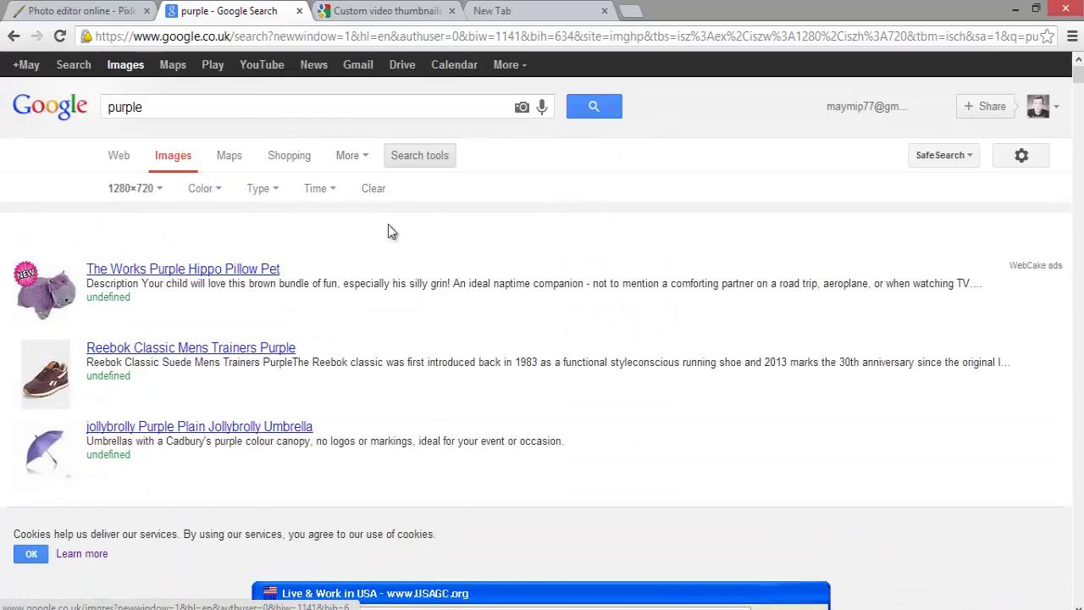
click(142, 71)
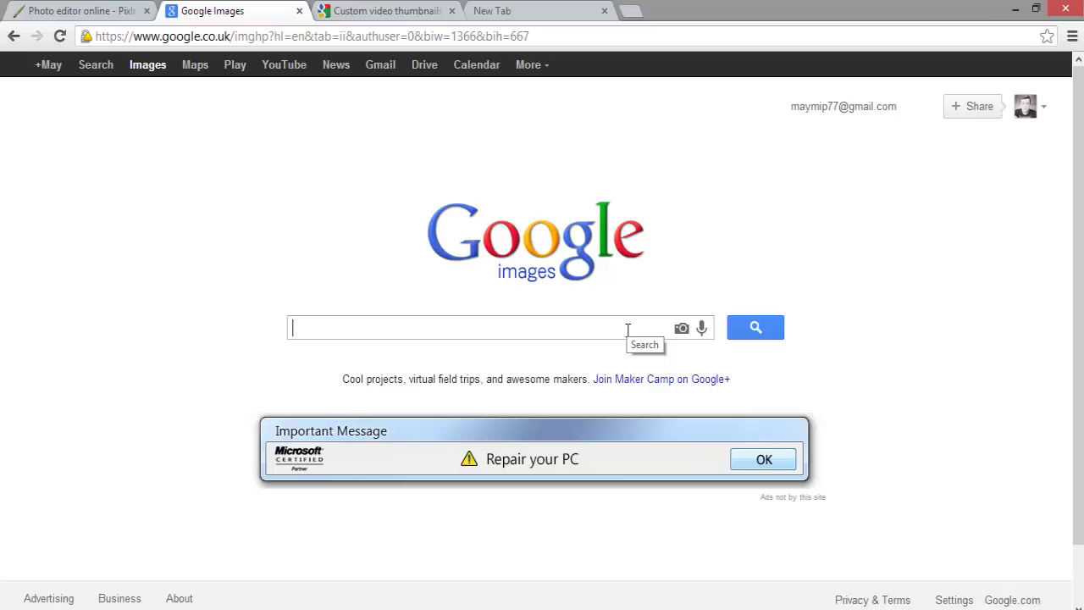
text(blue)
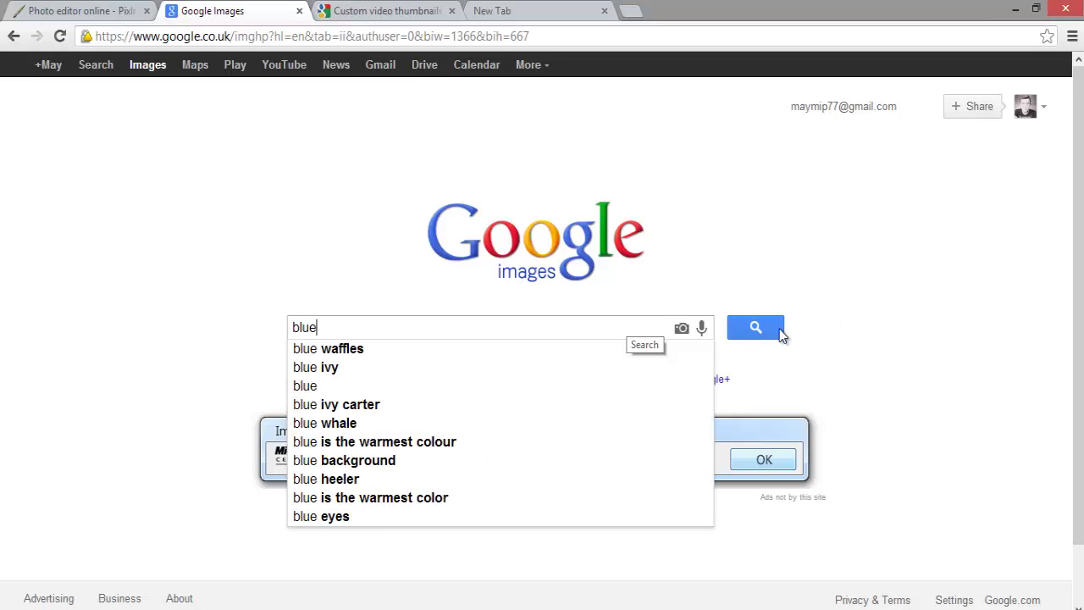
click(779, 331)
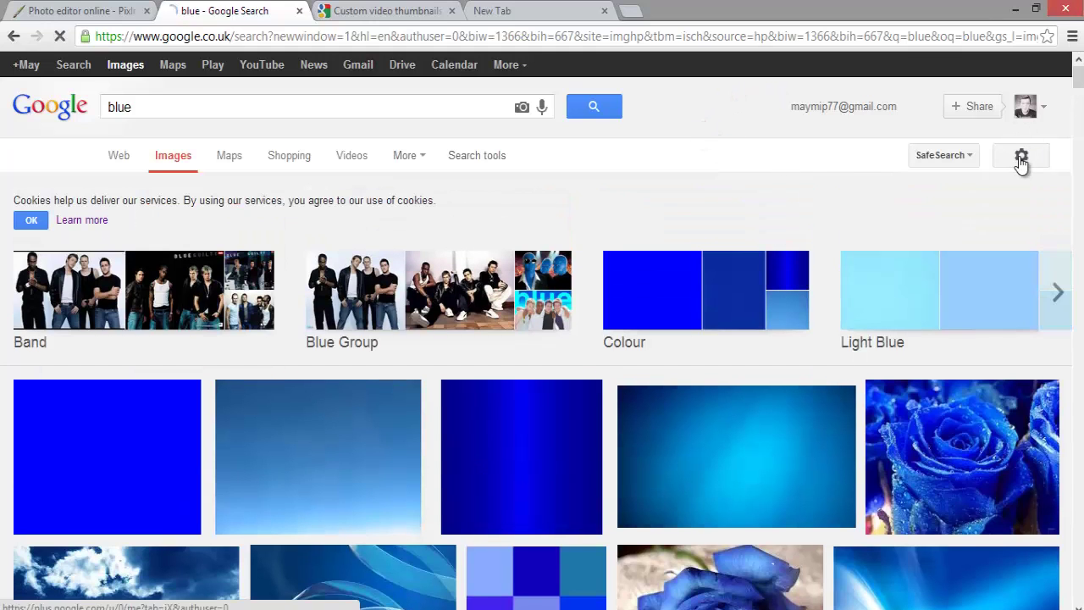
Restrict the blue image results to an exact size of 1280×720 via Search tools.
click(1021, 158)
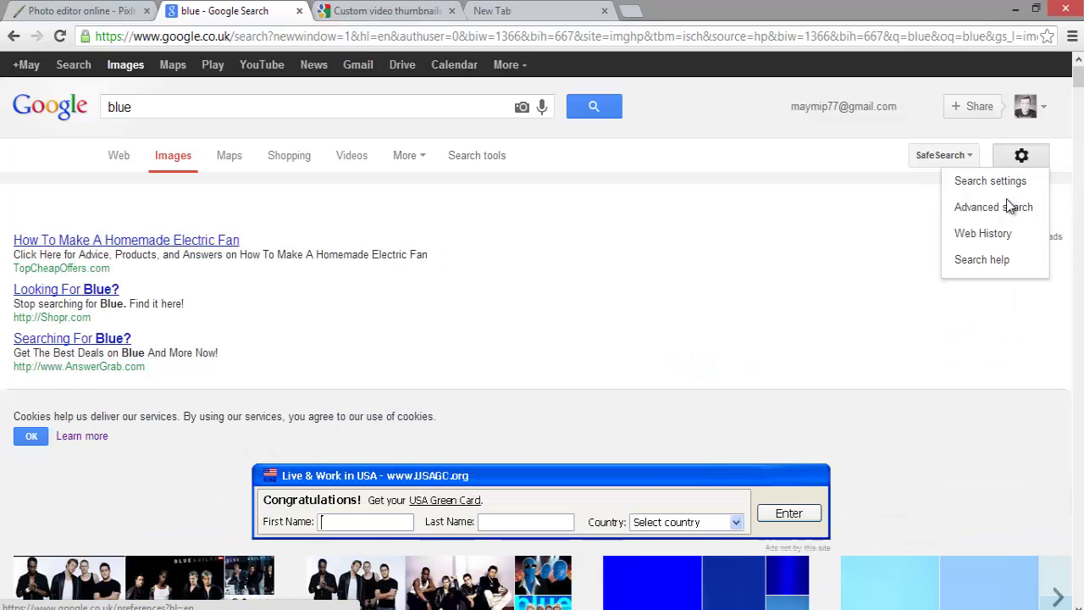
click(1009, 211)
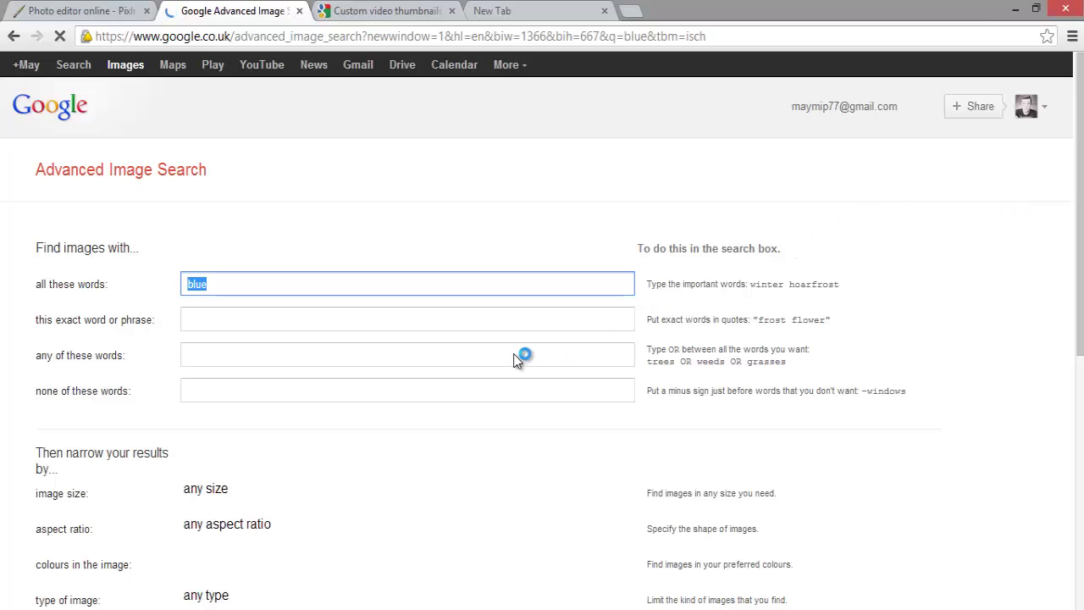
click(14, 36)
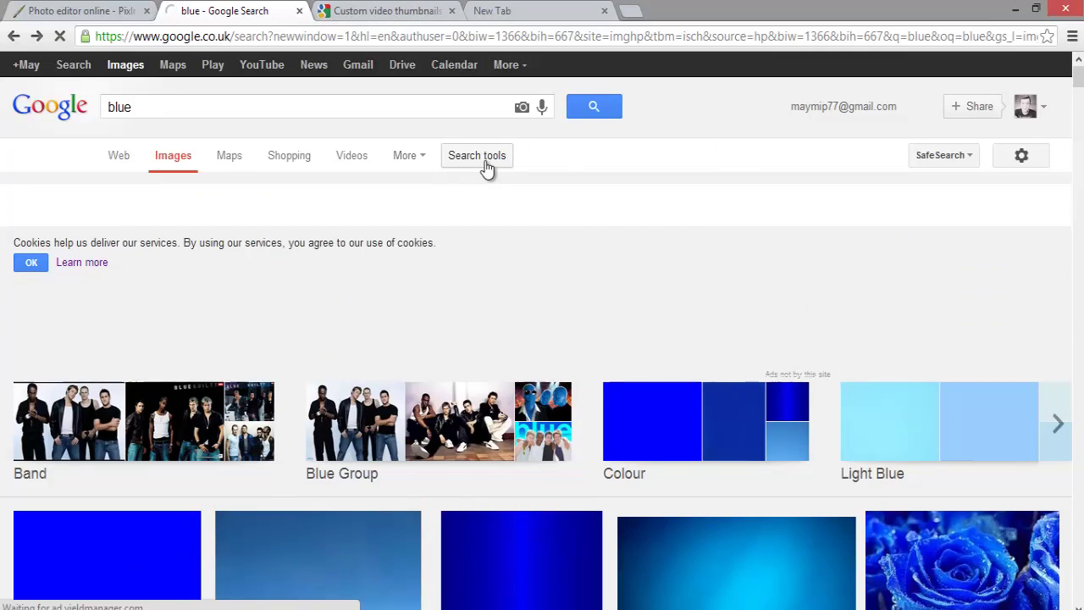
click(484, 168)
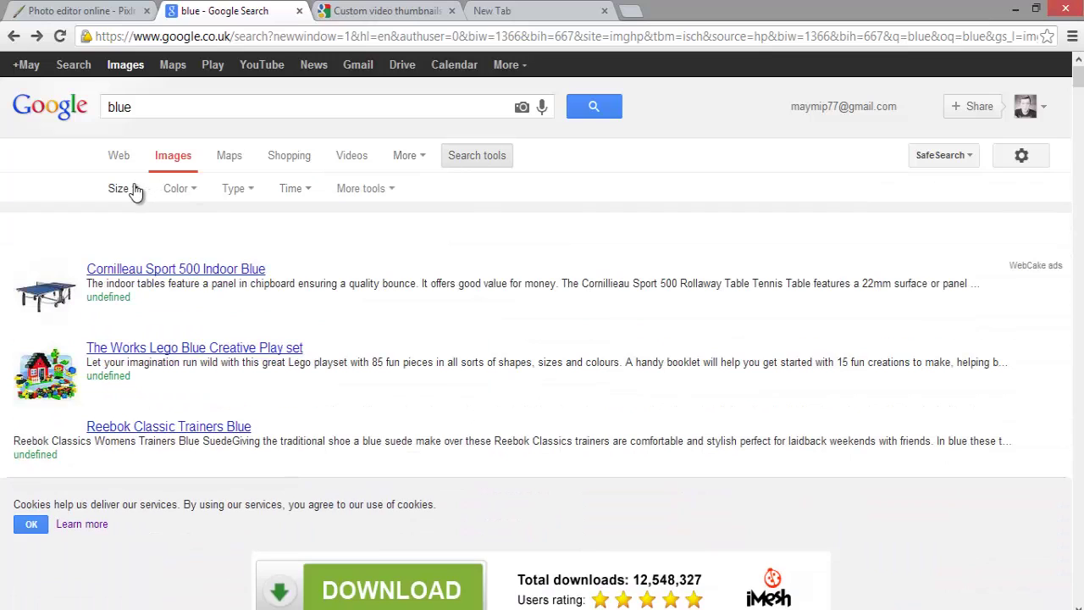
click(132, 189)
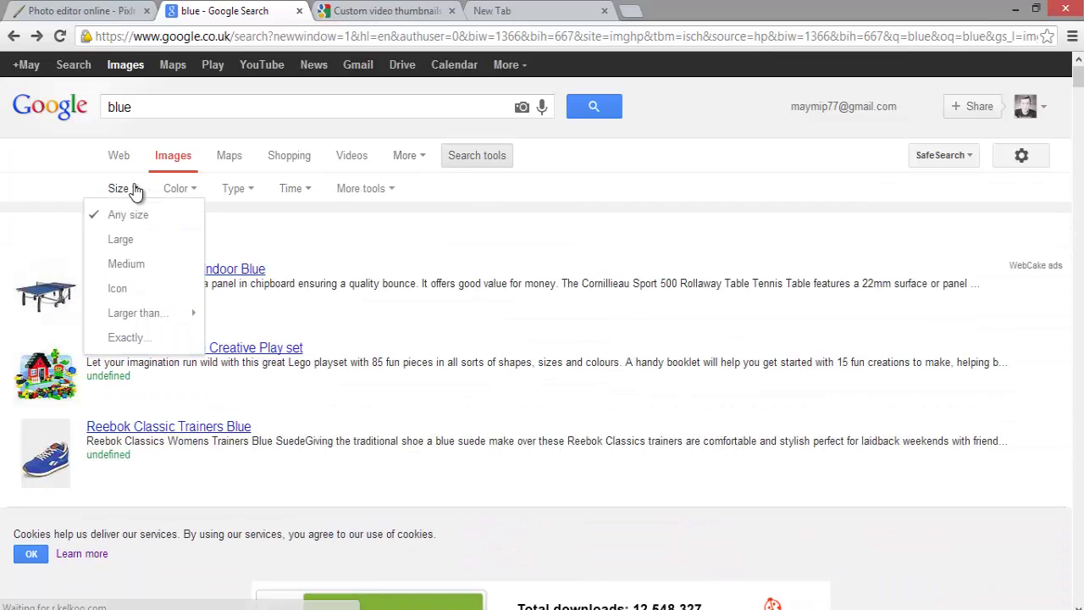
click(136, 342)
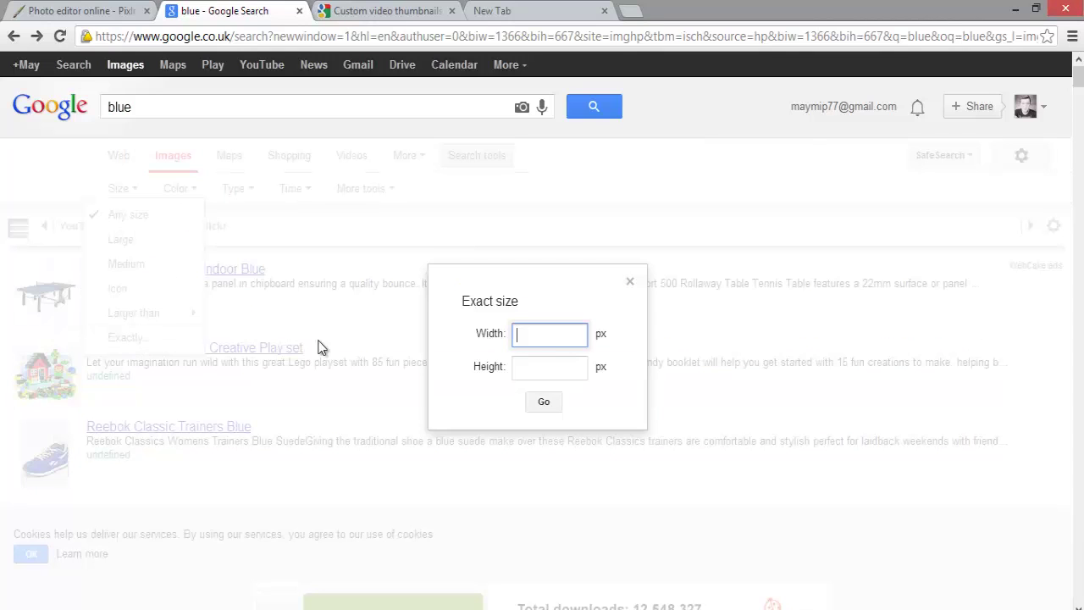
click(541, 367)
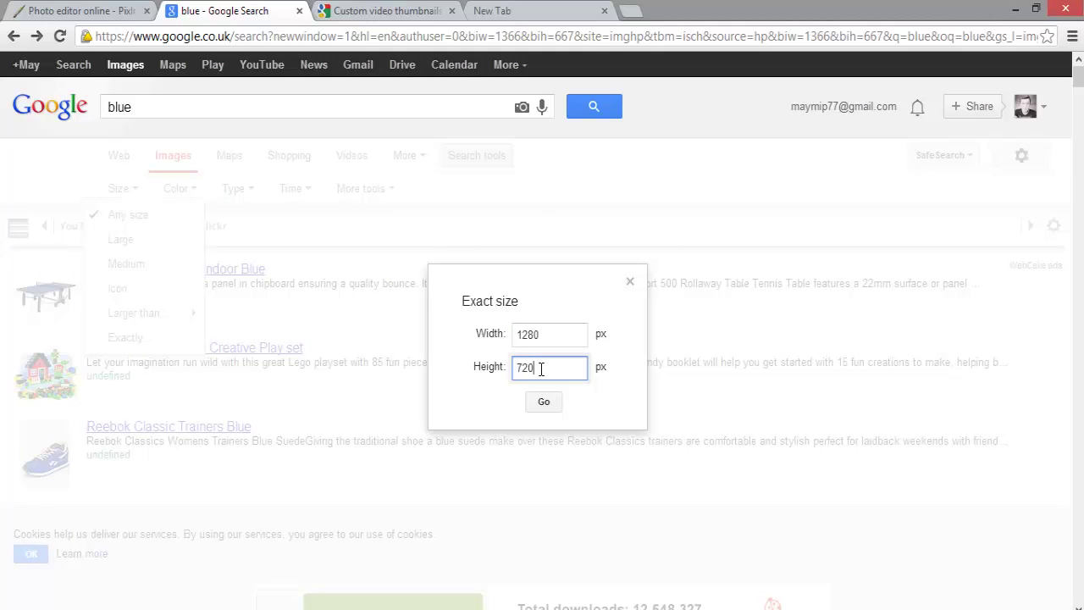
click(550, 404)
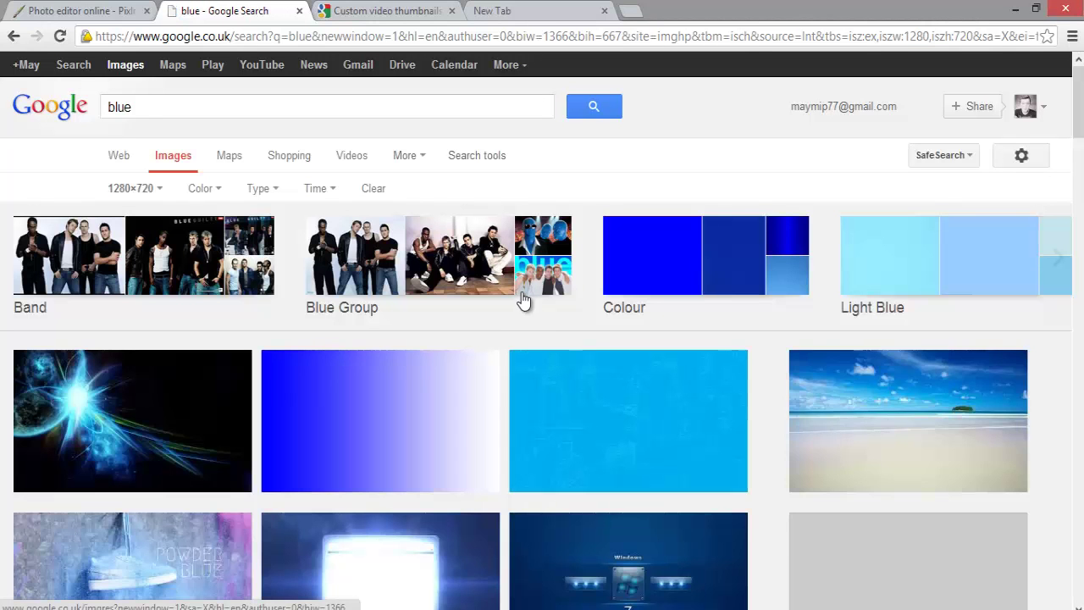
Preview the plain blue 1280×720 result and choose to save the image.
scroll(747, 223, down, 2)
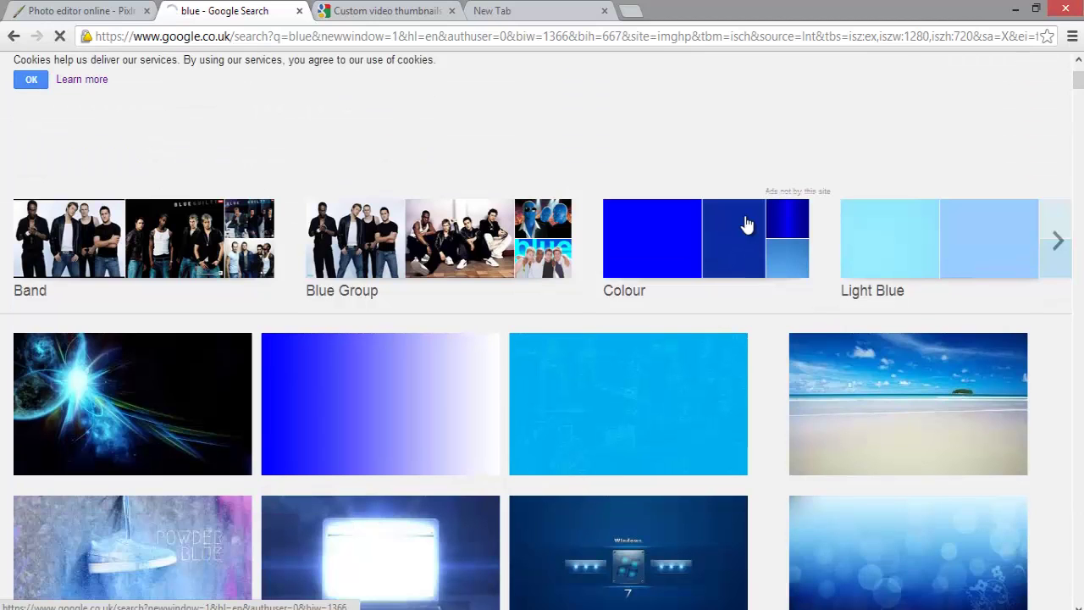
scroll(310, 314, down, 3)
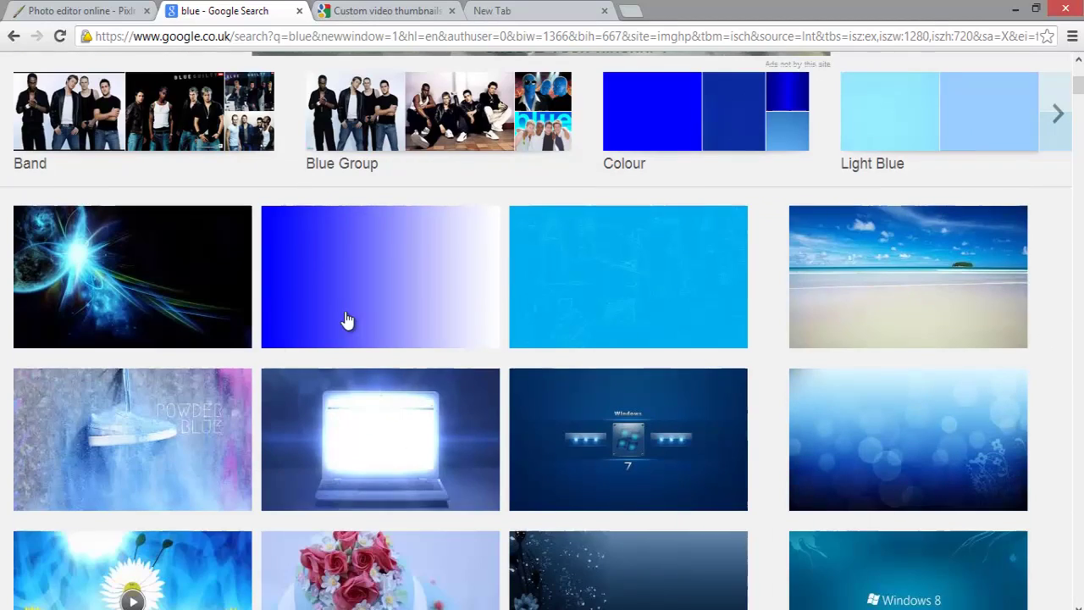
scroll(236, 313, up, 2)
scroll(423, 296, down, 3)
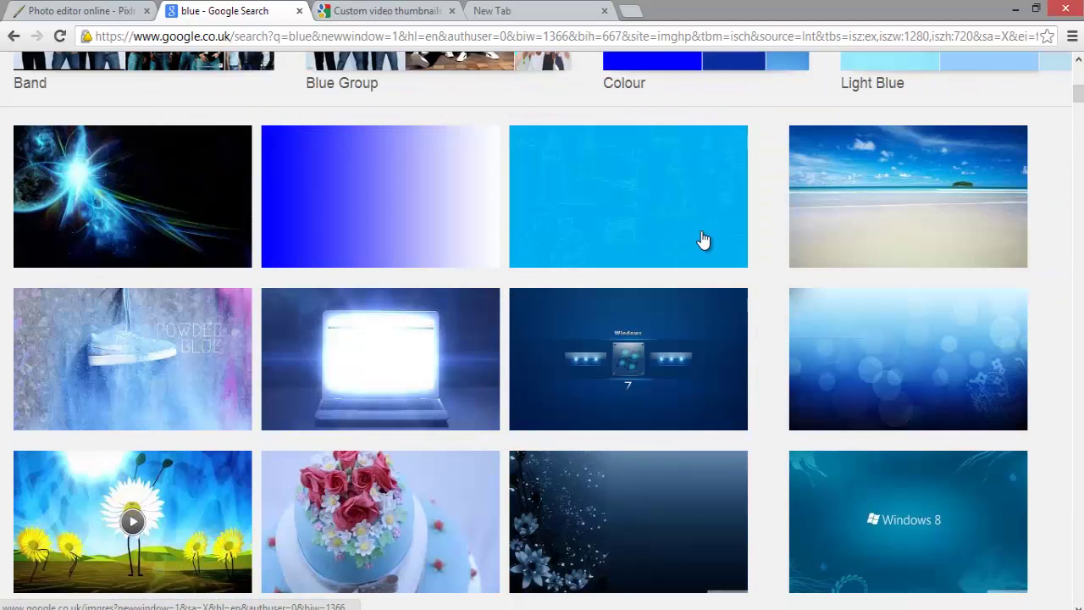
scroll(703, 240, down, 2)
scroll(703, 241, down, 1)
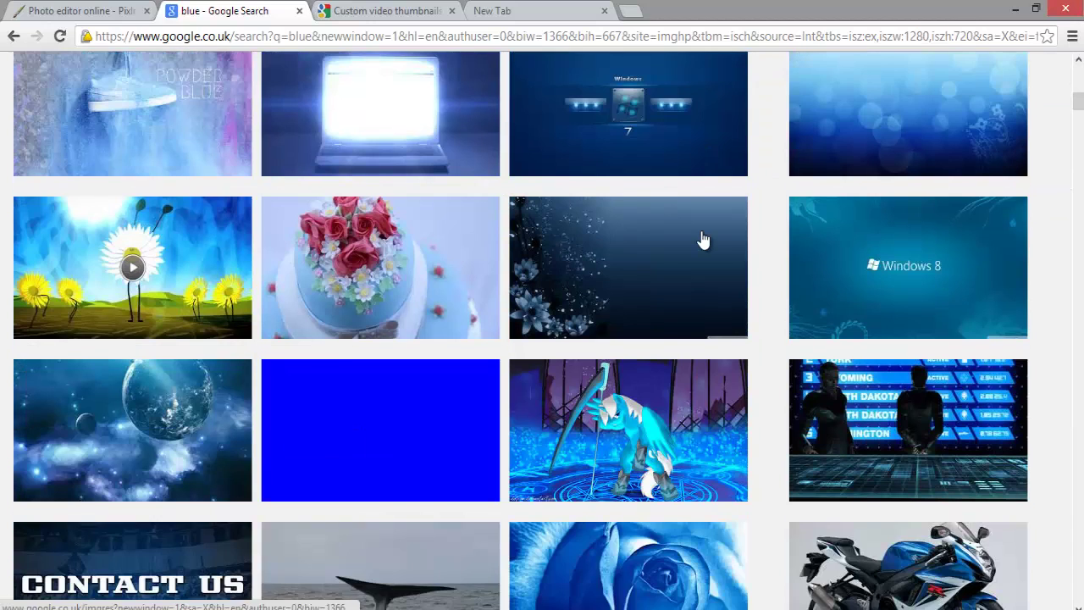
click(425, 416)
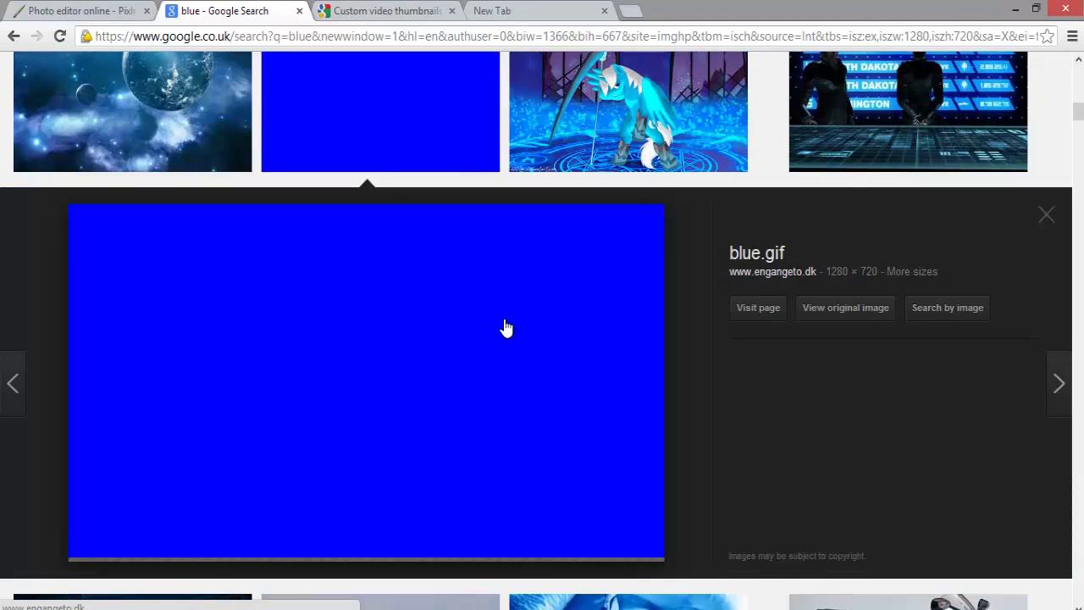
right_click(424, 376)
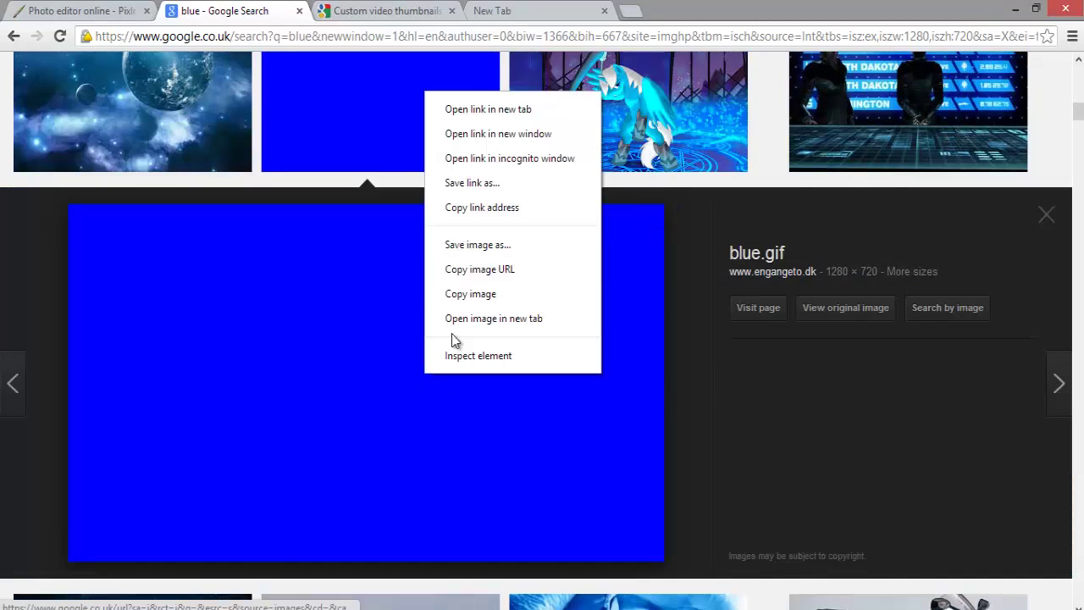
click(487, 245)
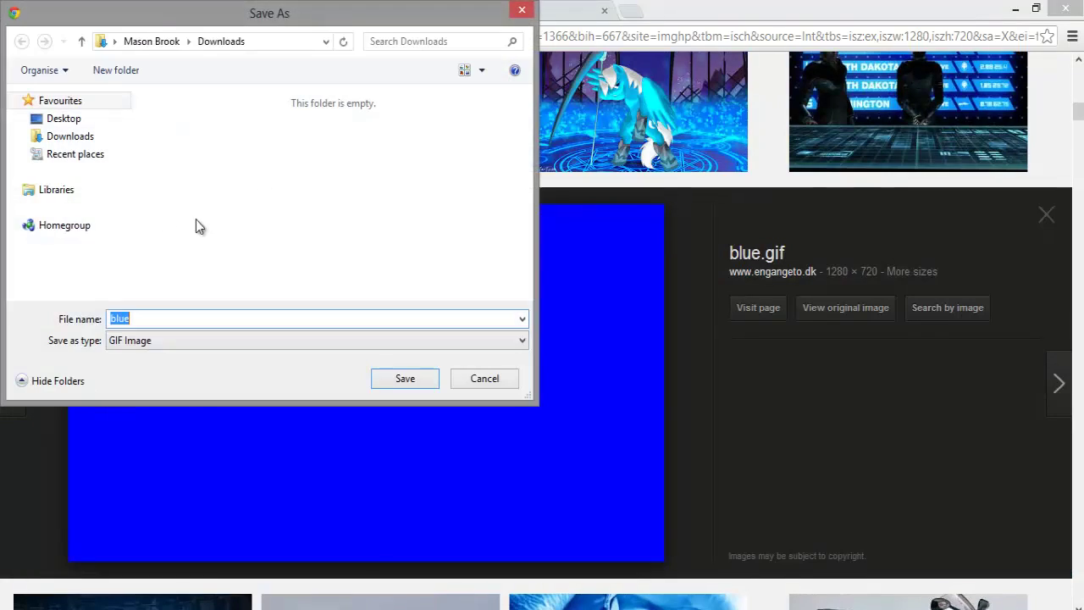
Create a 'tutorial' folder in Pictures, save blue.gif into it, and reload the results.
click(17, 190)
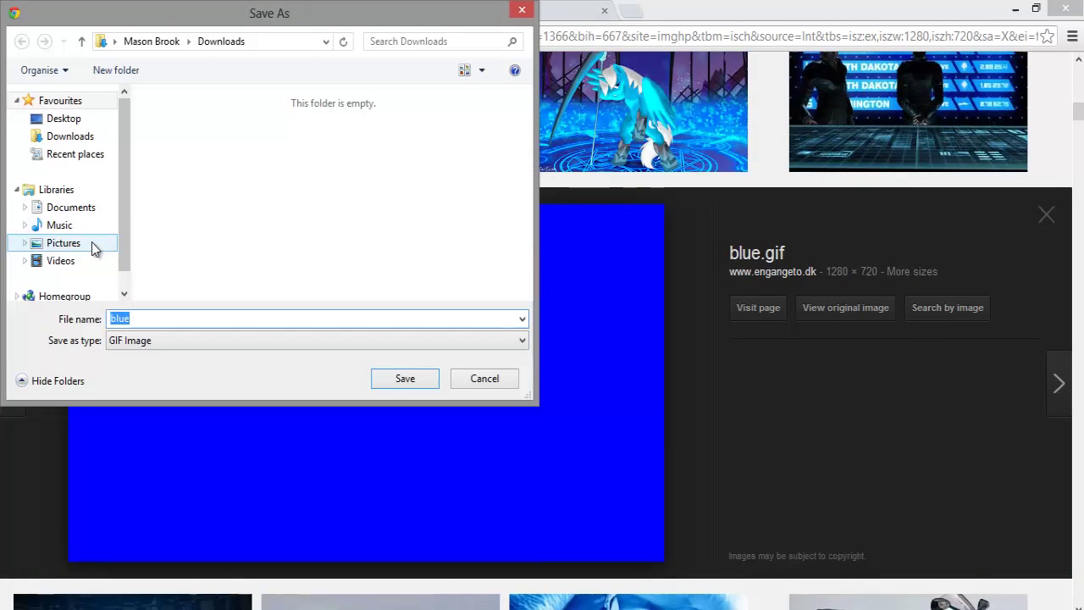
click(91, 244)
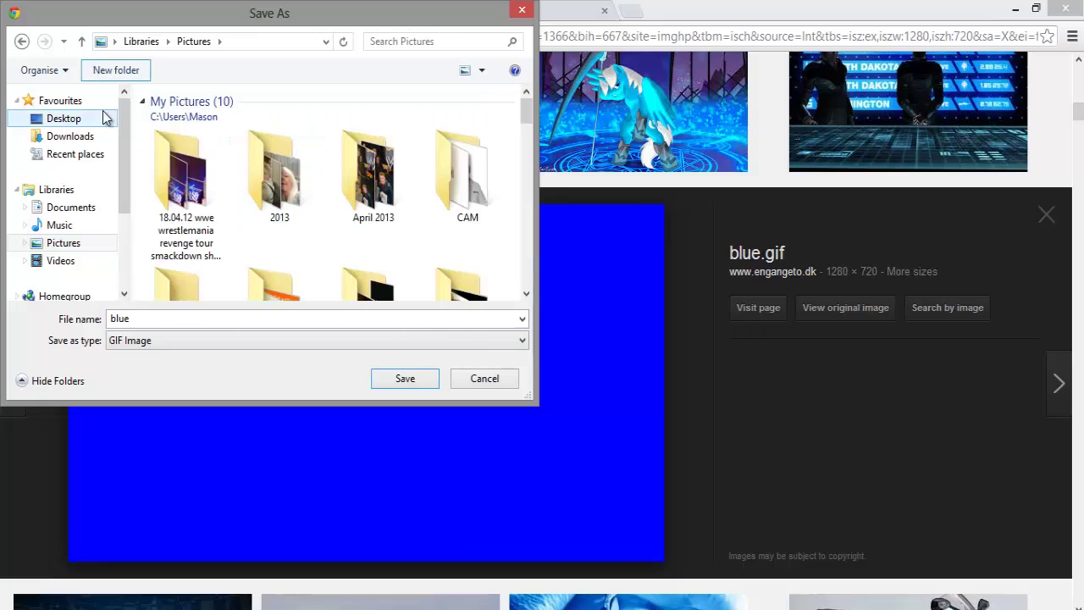
click(123, 72)
text(t)
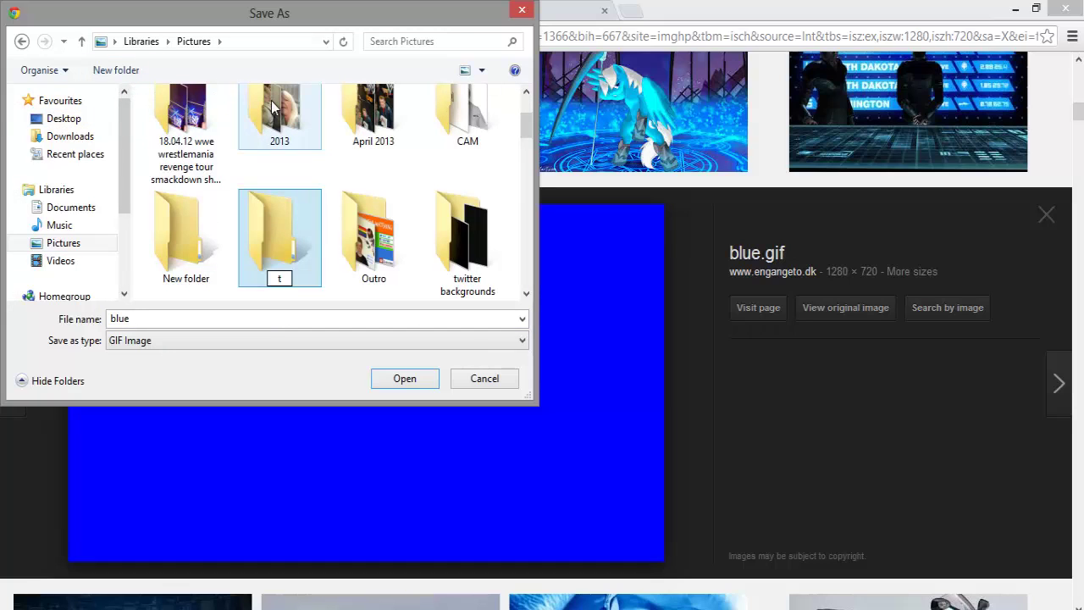
text(utorial)
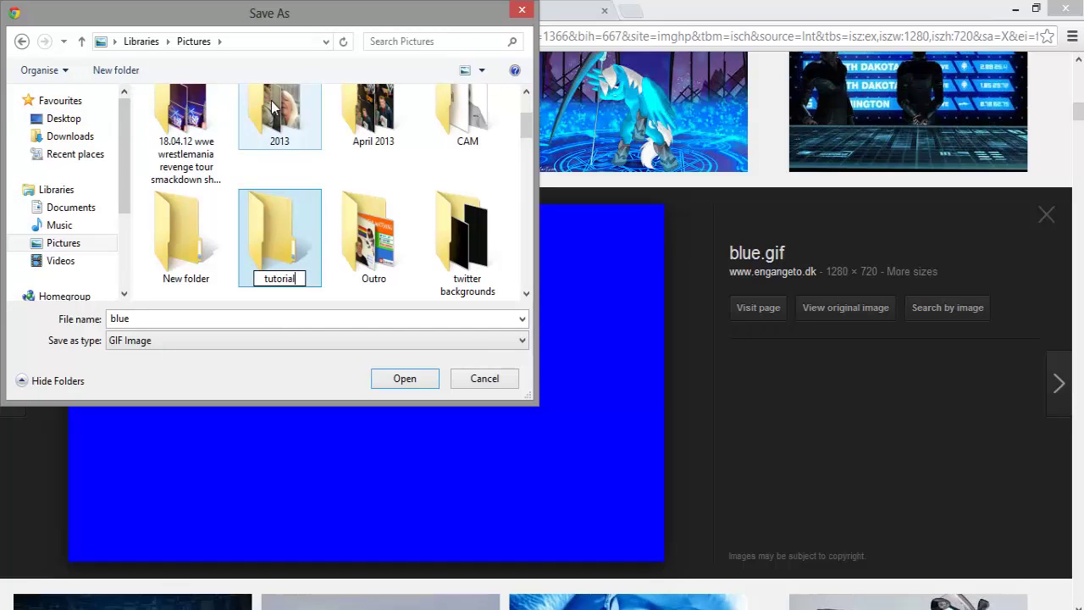
click(368, 303)
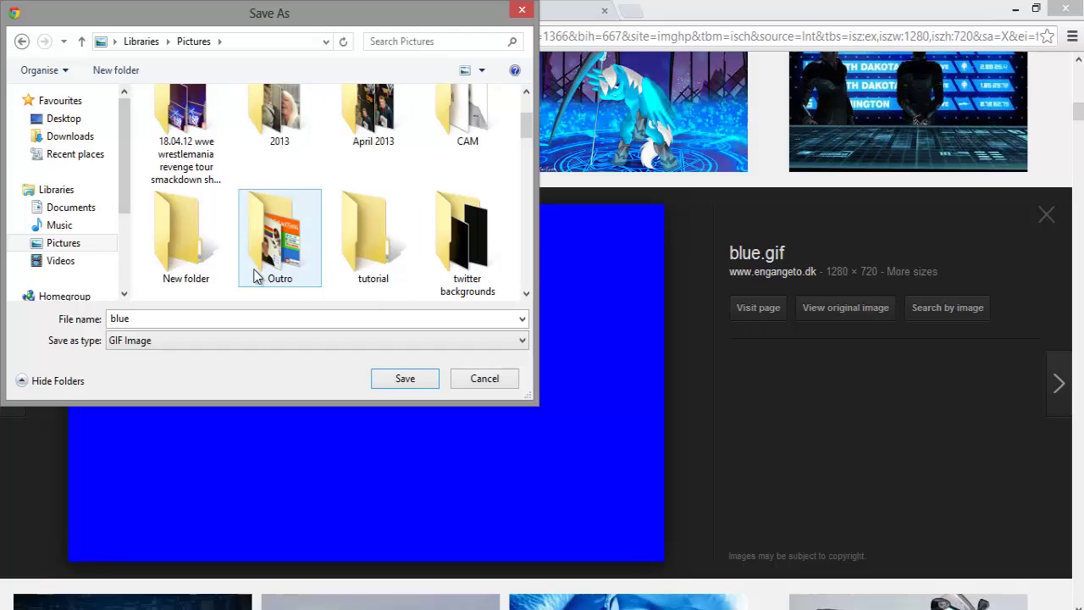
click(206, 261)
key(Delete)
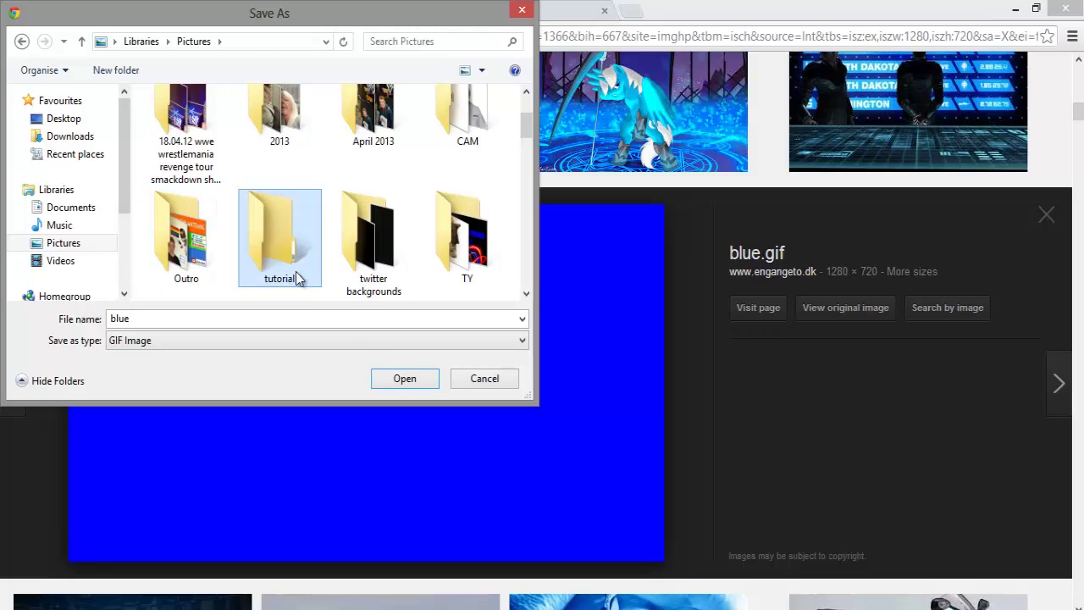
double_click(295, 274)
click(395, 378)
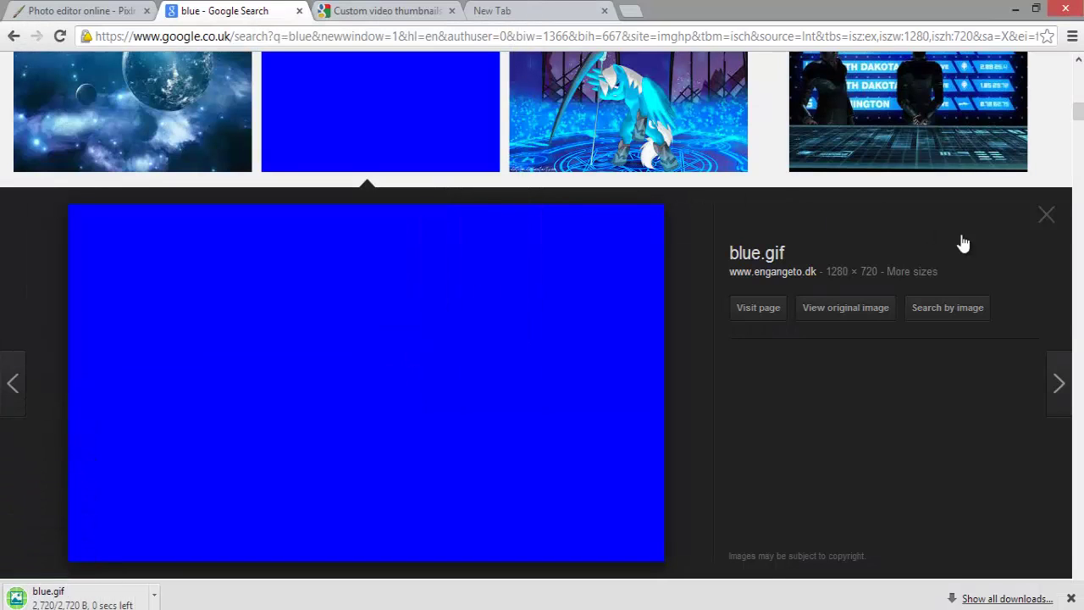
key(F5)
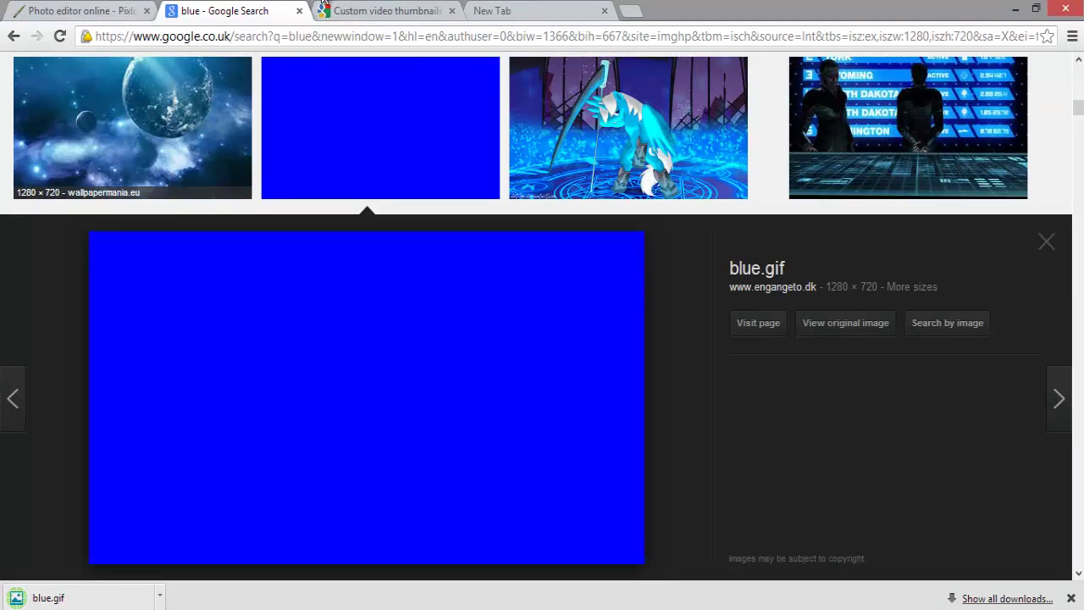
scroll(429, 99, up, 1)
Launch Pixlr Express, open blue.gif from the tutorial folder, then return to the Google tab.
click(49, 8)
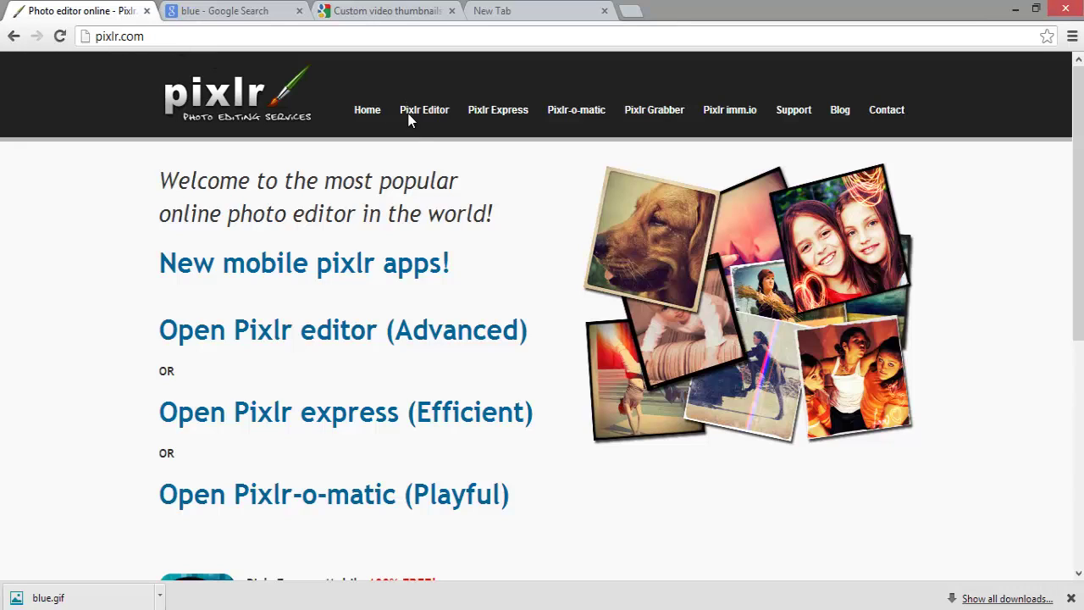
click(443, 411)
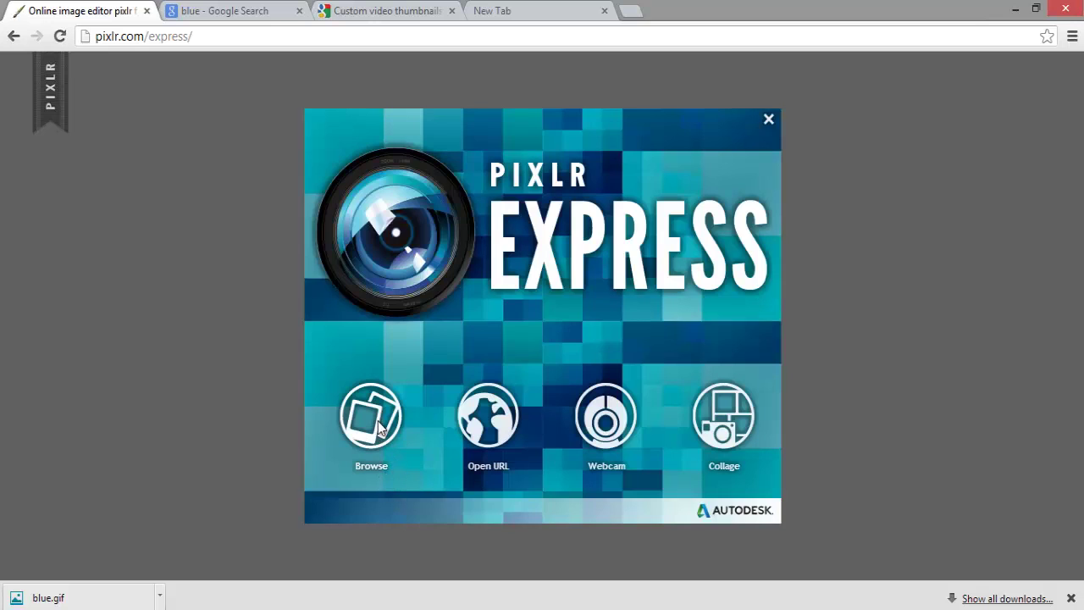
click(377, 421)
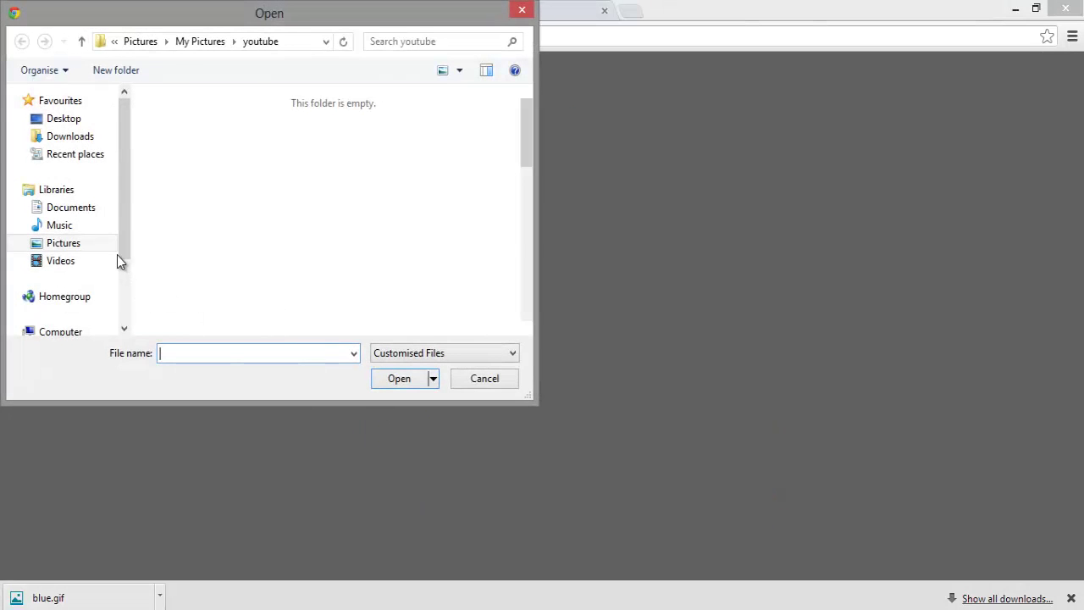
key(alt+Up)
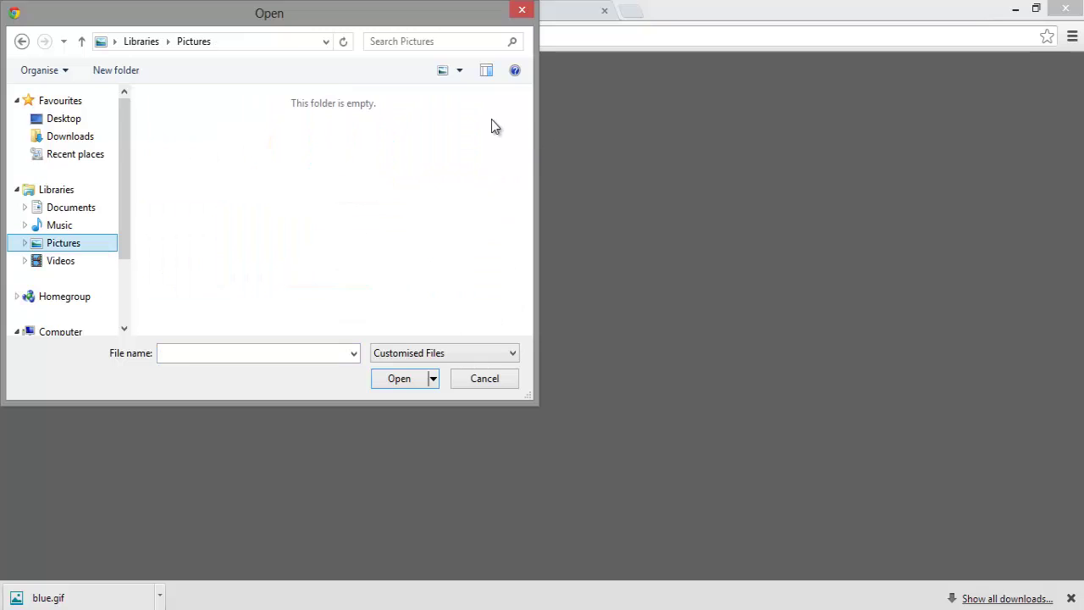
drag(526, 105, 525, 139)
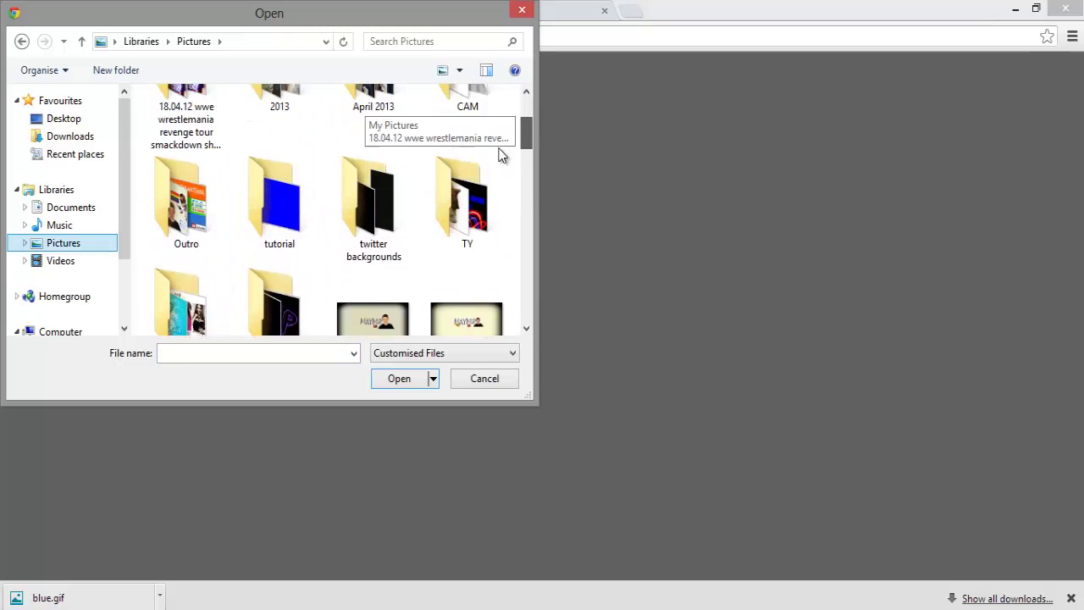
double_click(302, 203)
click(204, 145)
double_click(204, 145)
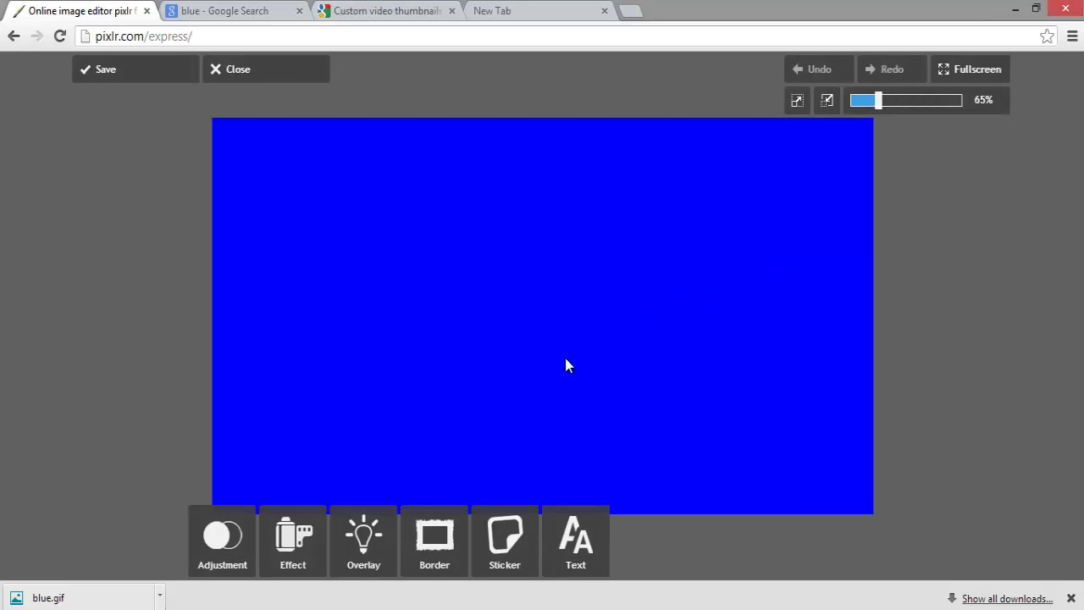
click(222, 538)
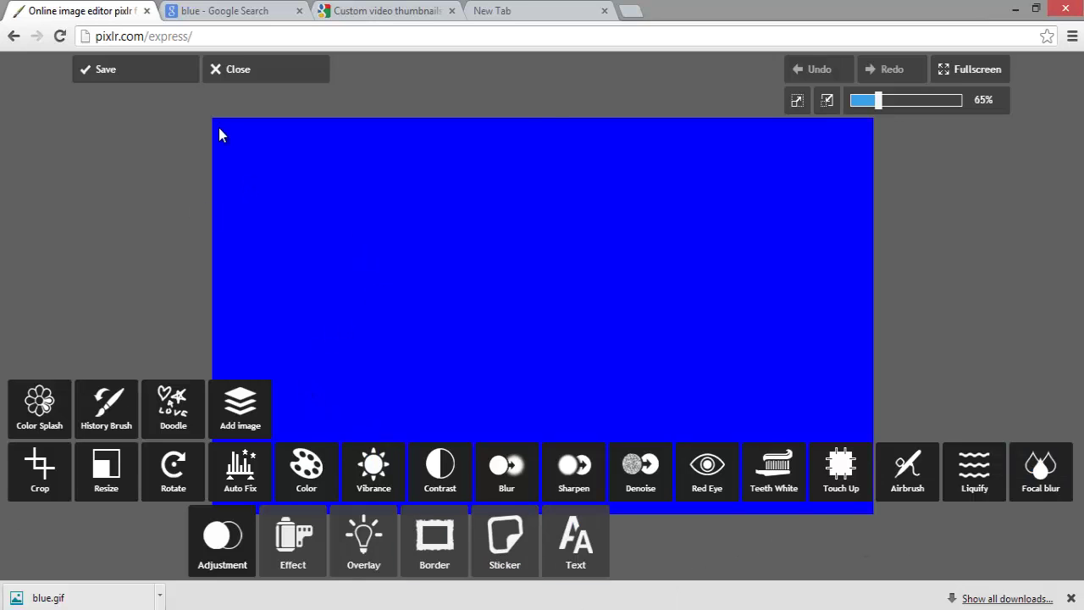
click(232, 11)
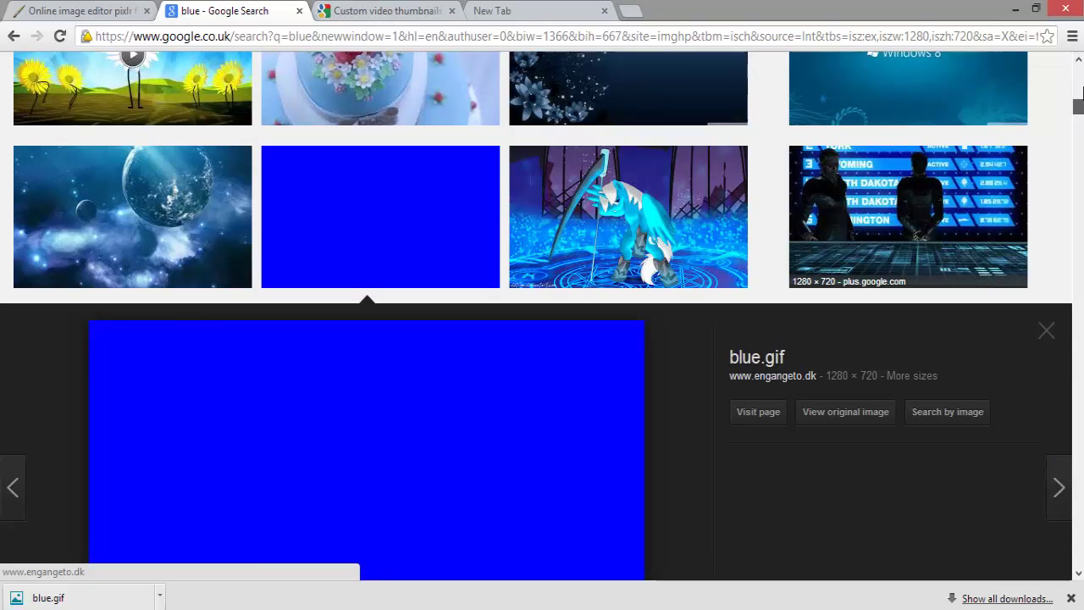
Replace the search term 'blue' with 'Layla el png' and run the image search.
click(1079, 92)
click(297, 106)
drag(297, 107, 52, 121)
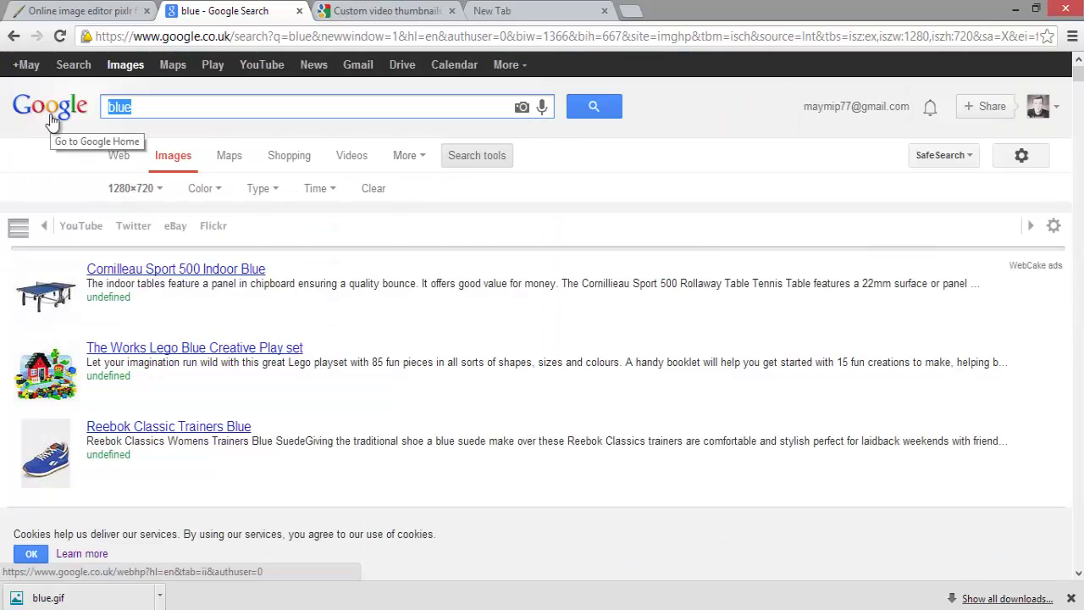
text(La)
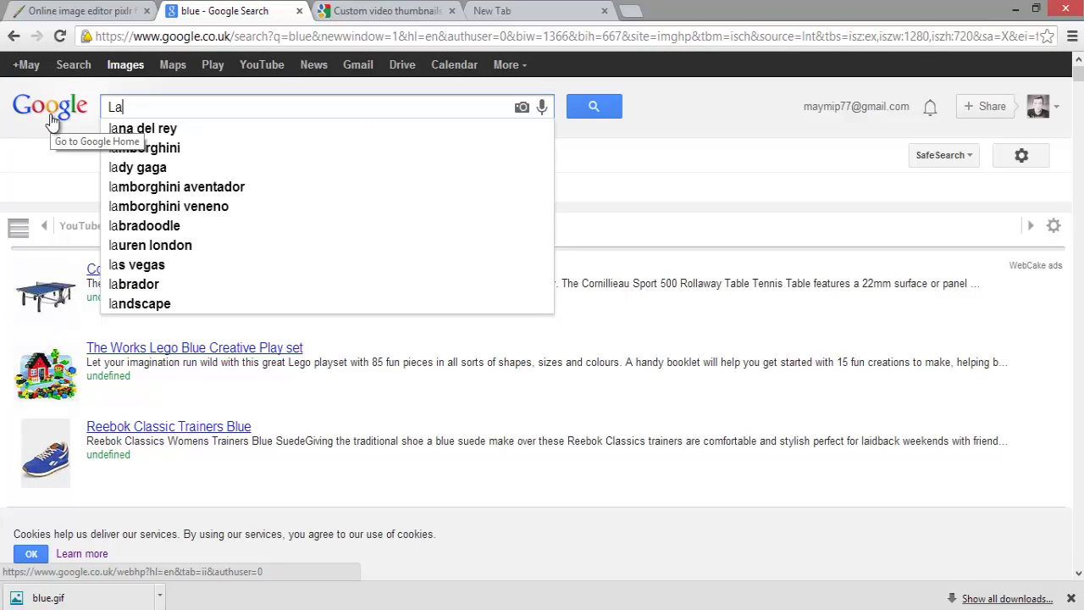
text(yla e)
key(BackSpace)
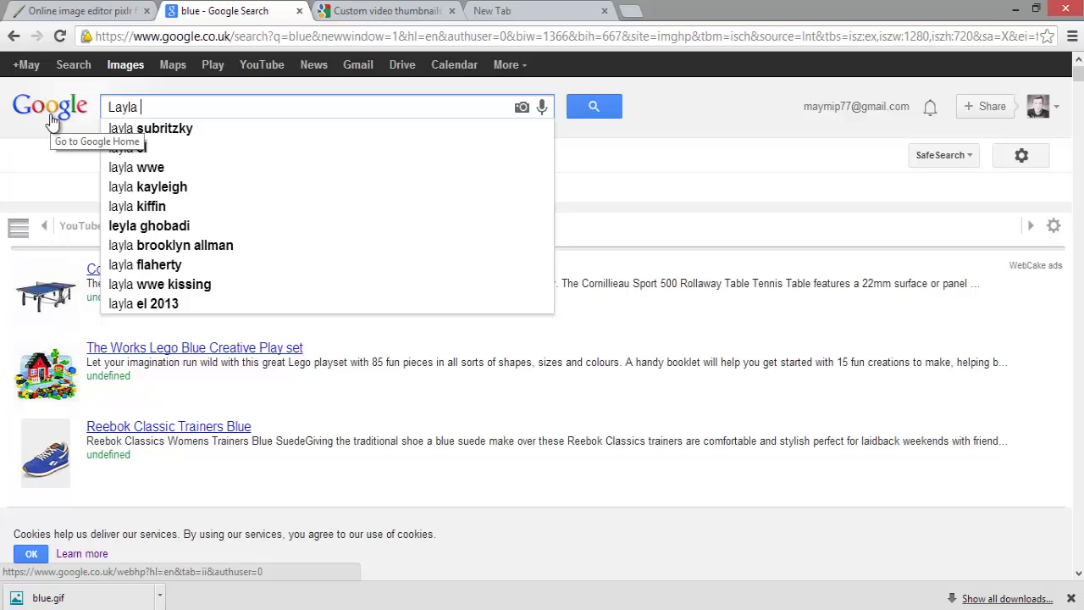
text(el)
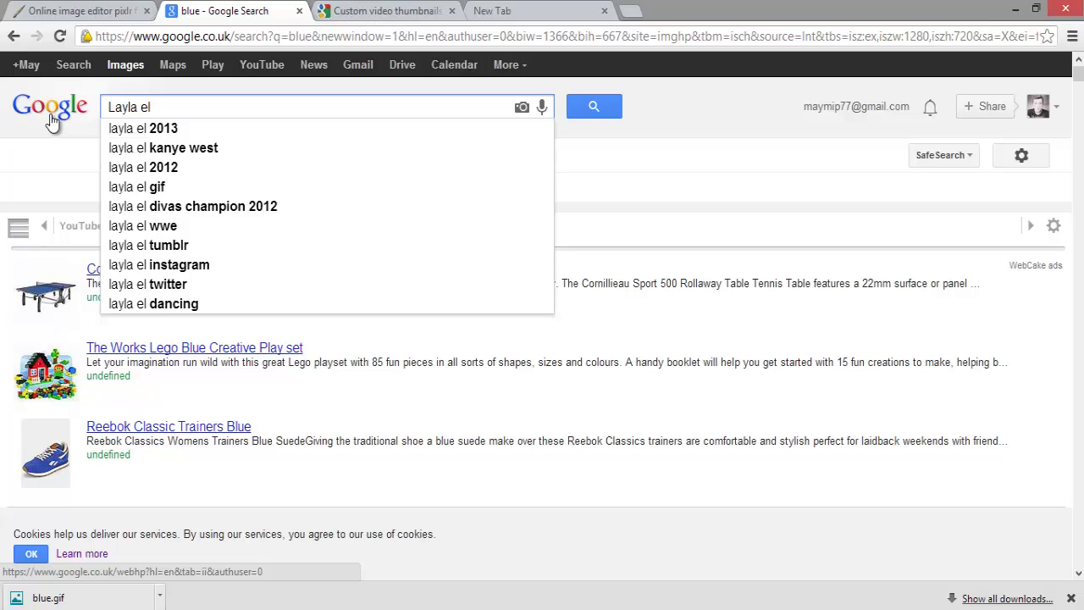
text(p)
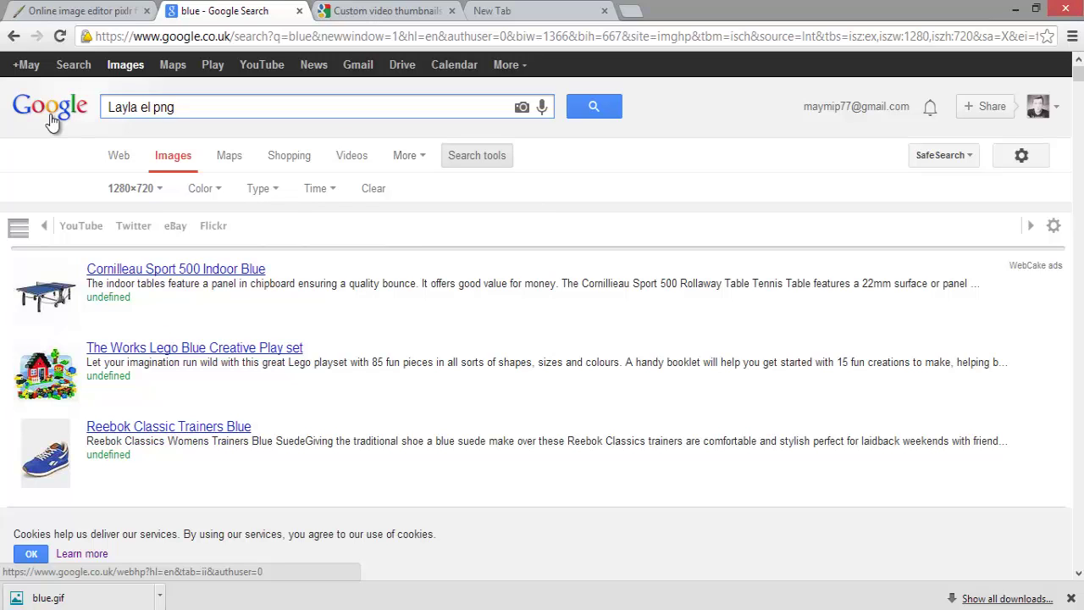
text(ng)
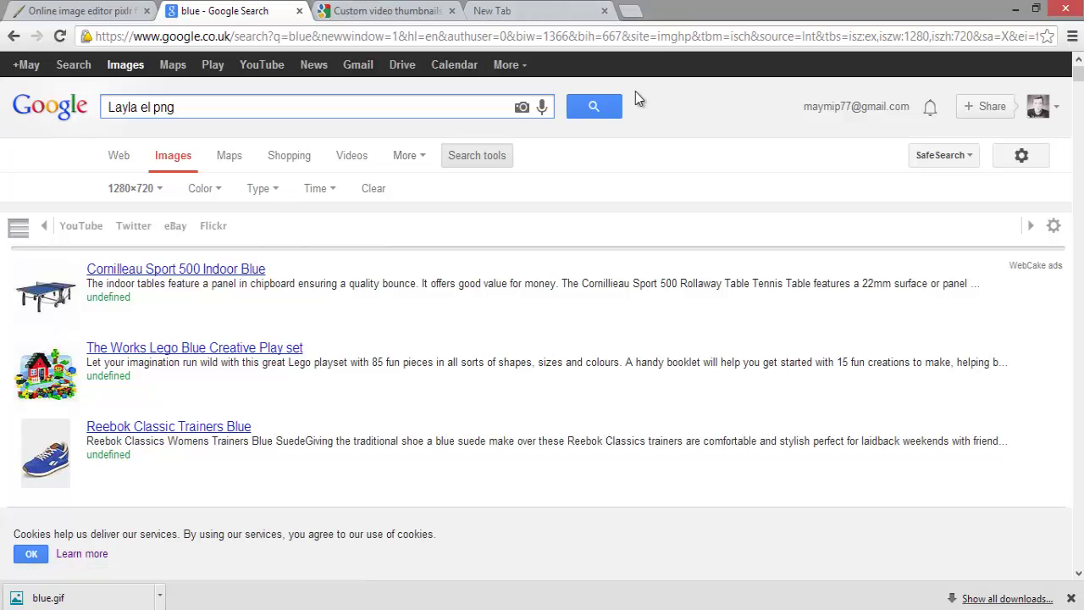
click(613, 113)
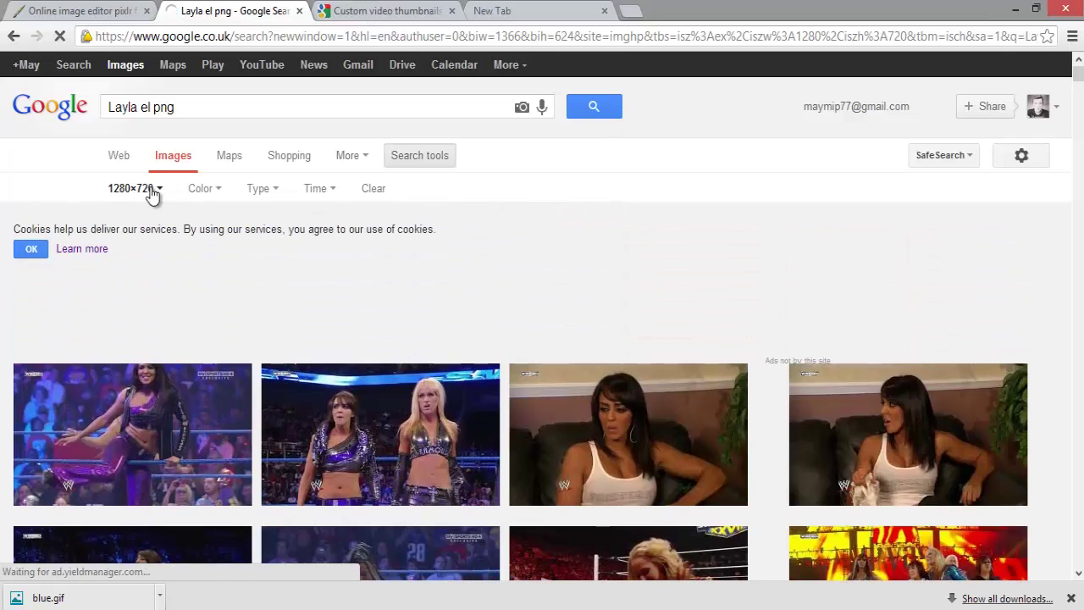
Switch the size filter from 1280×720 to Any size and browse the Layla el png results.
click(153, 193)
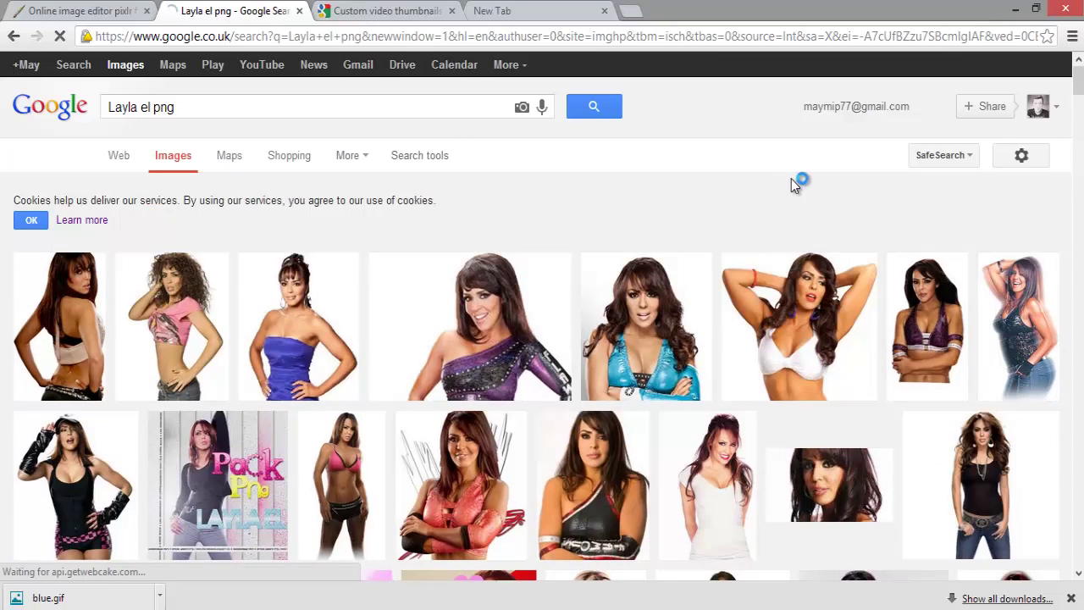
scroll(778, 178, down, 2)
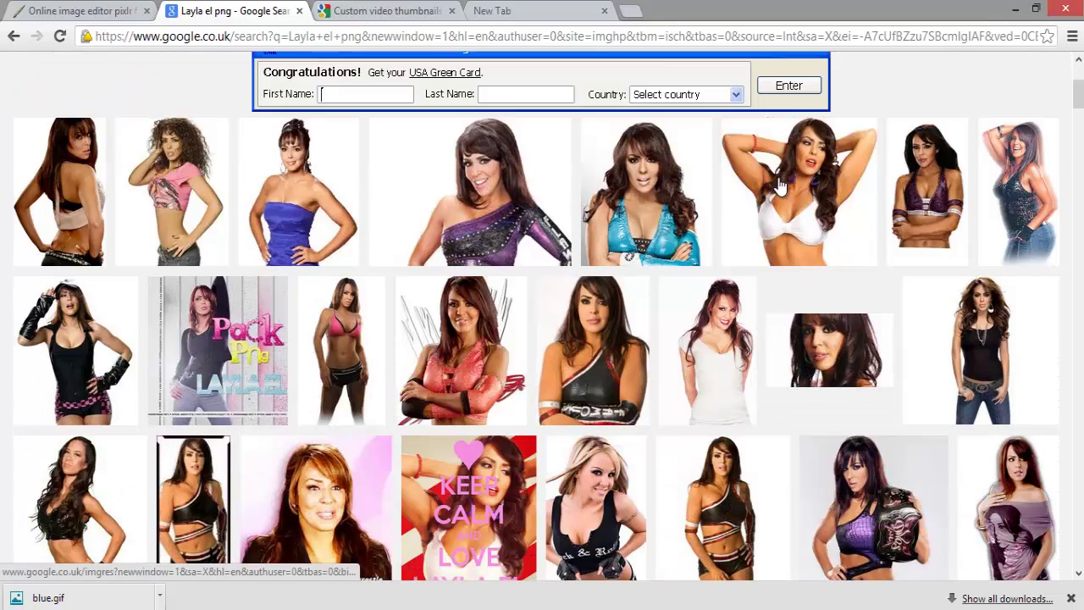
scroll(771, 254, up, 2)
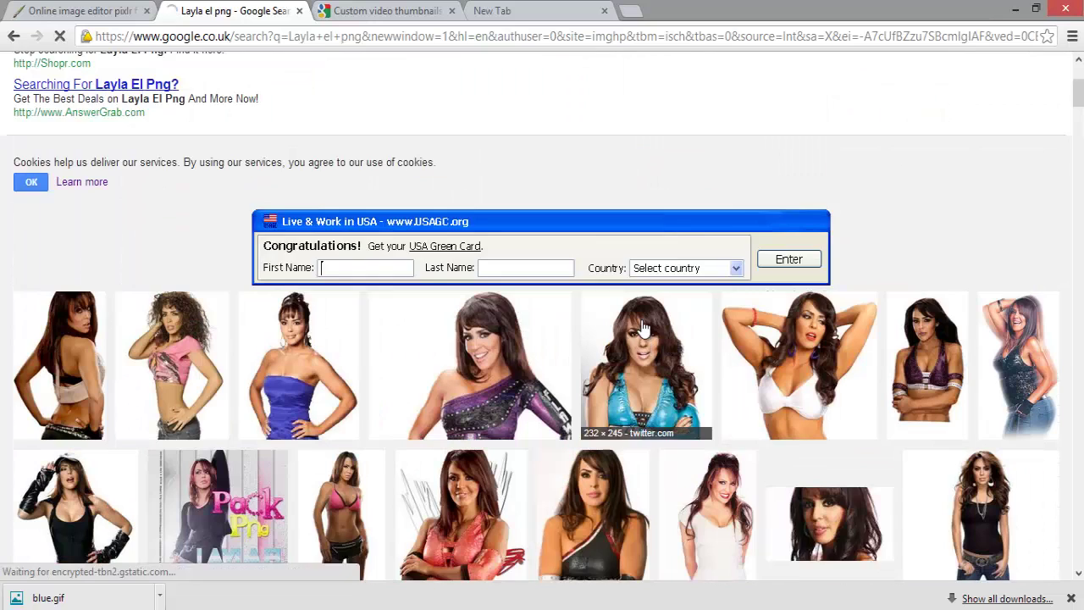
scroll(641, 329, down, 3)
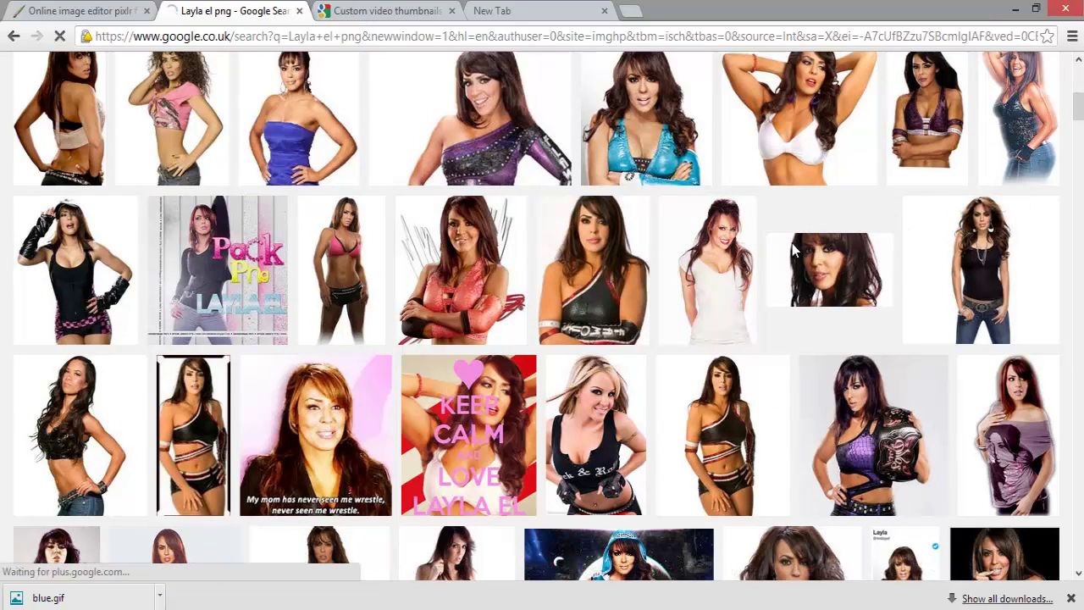
scroll(742, 256, up, 1)
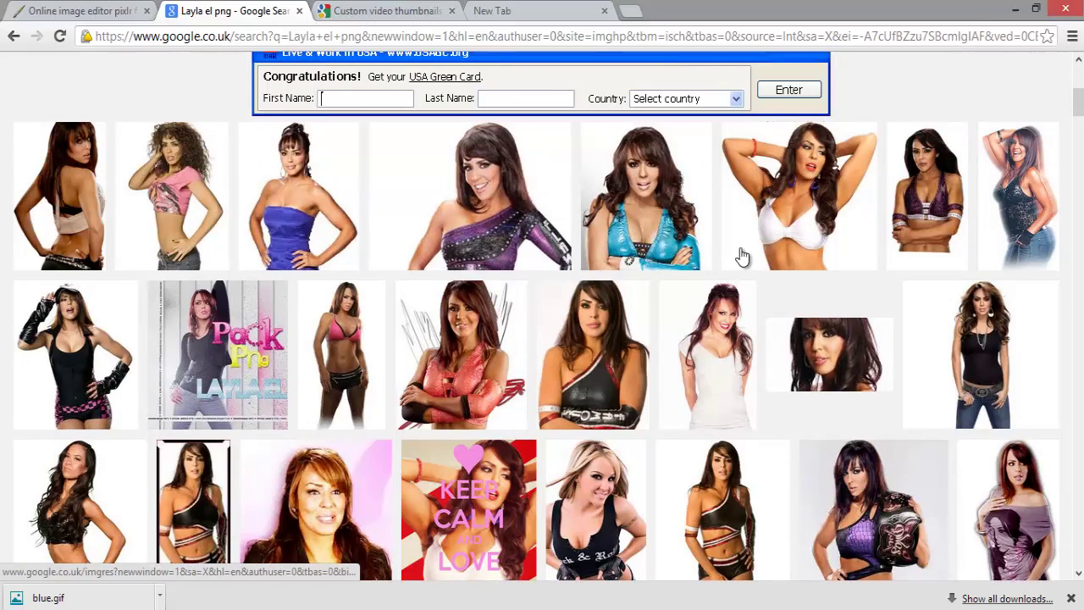
scroll(742, 255, down, 4)
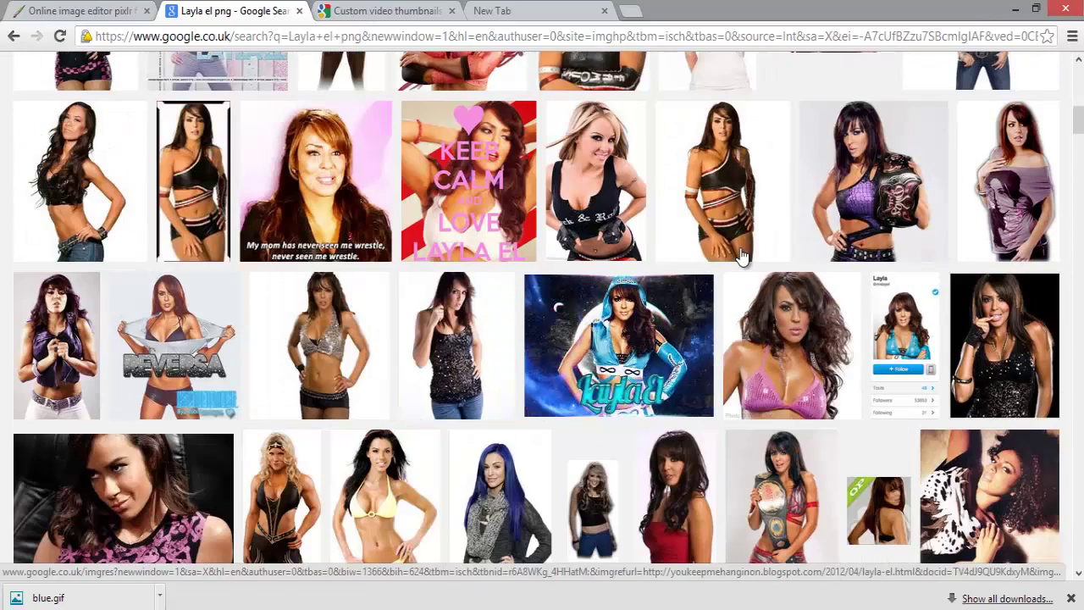
scroll(529, 254, down, 5)
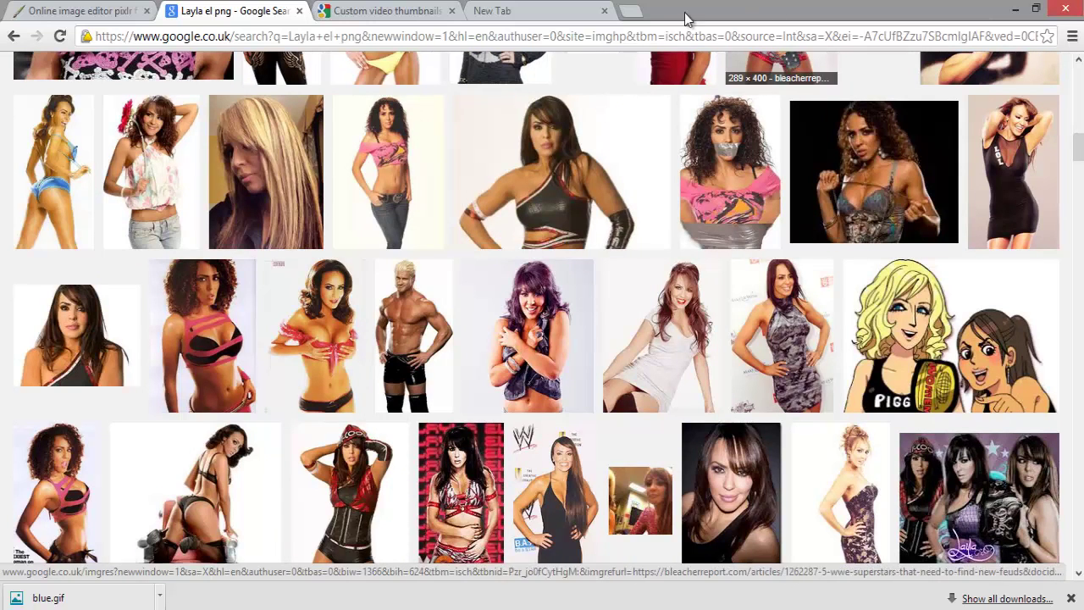
scroll(127, 220, down, 4)
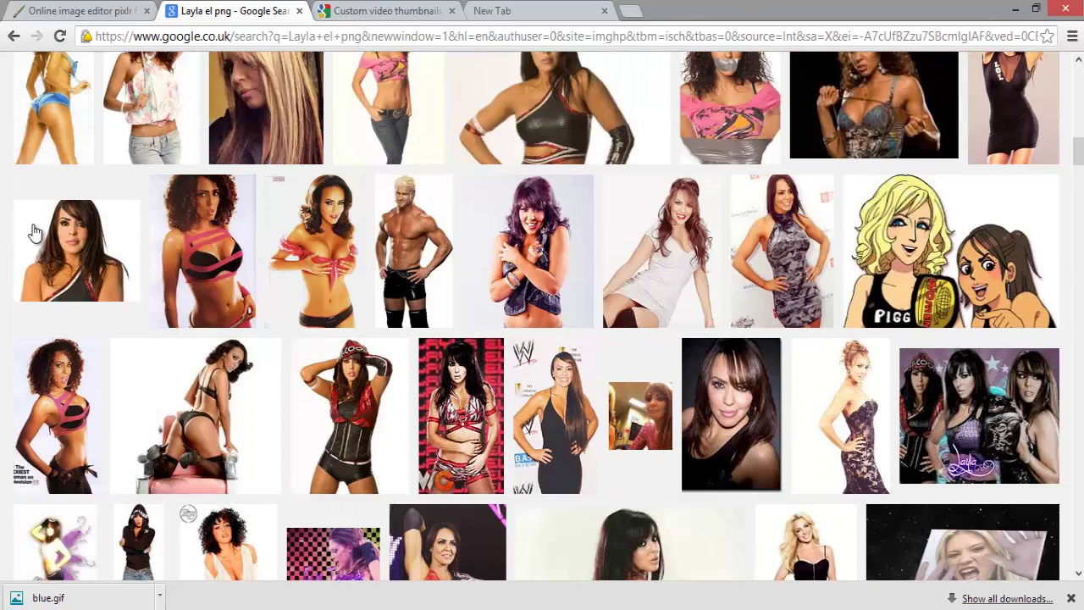
scroll(641, 183, down, 4)
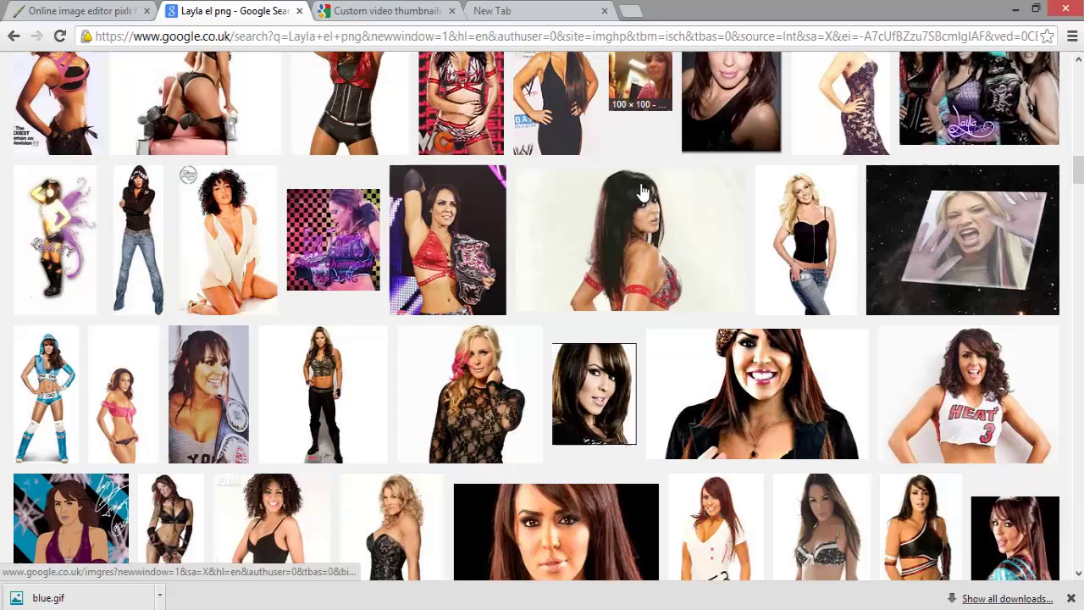
scroll(641, 183, down, 1)
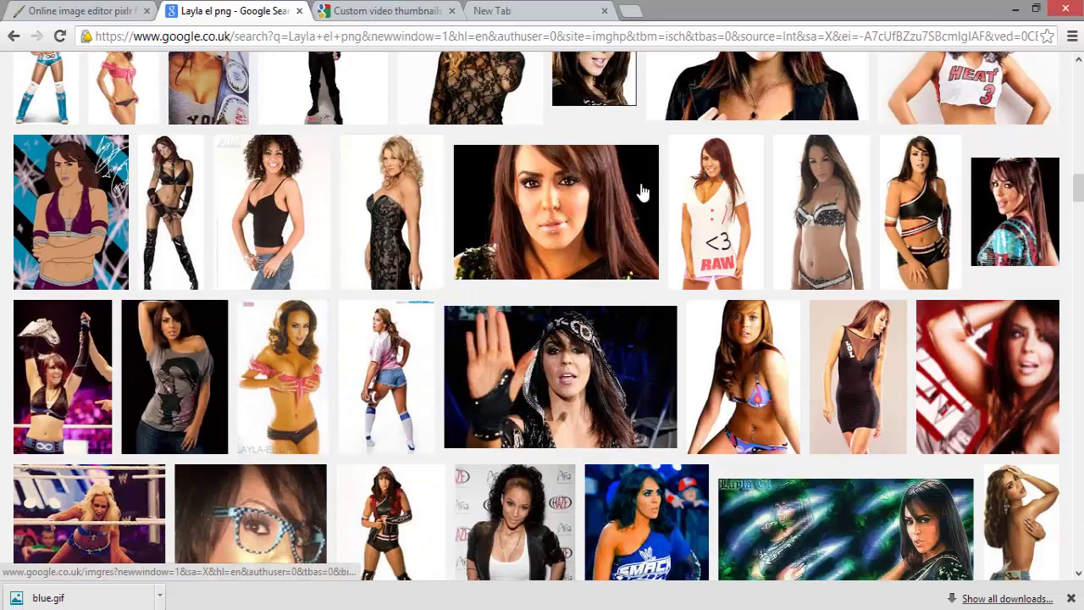
scroll(642, 193, down, 2)
scroll(642, 193, down, 6)
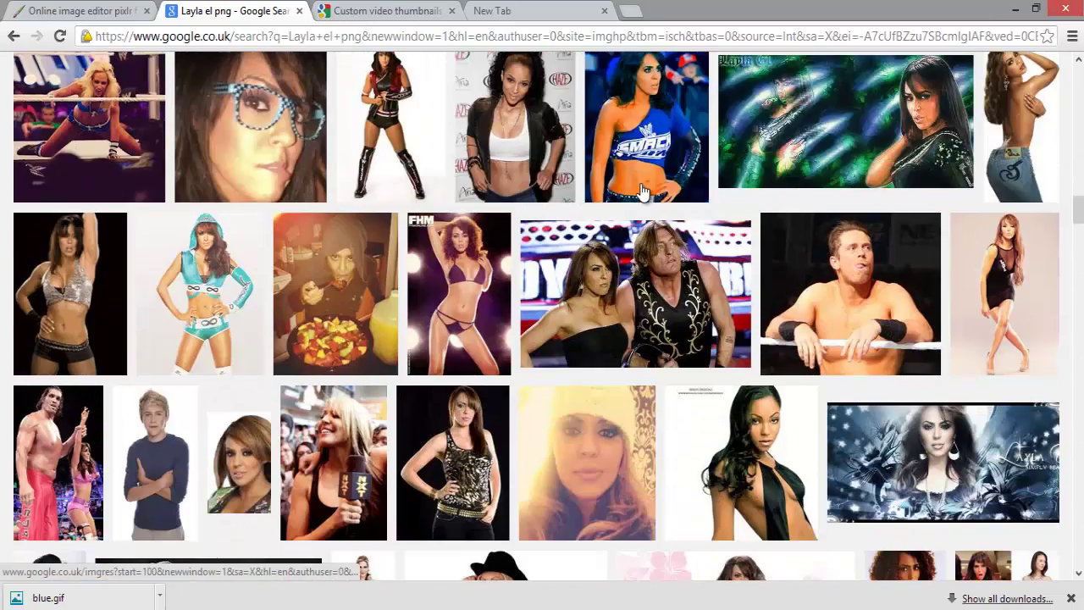
scroll(642, 193, down, 15)
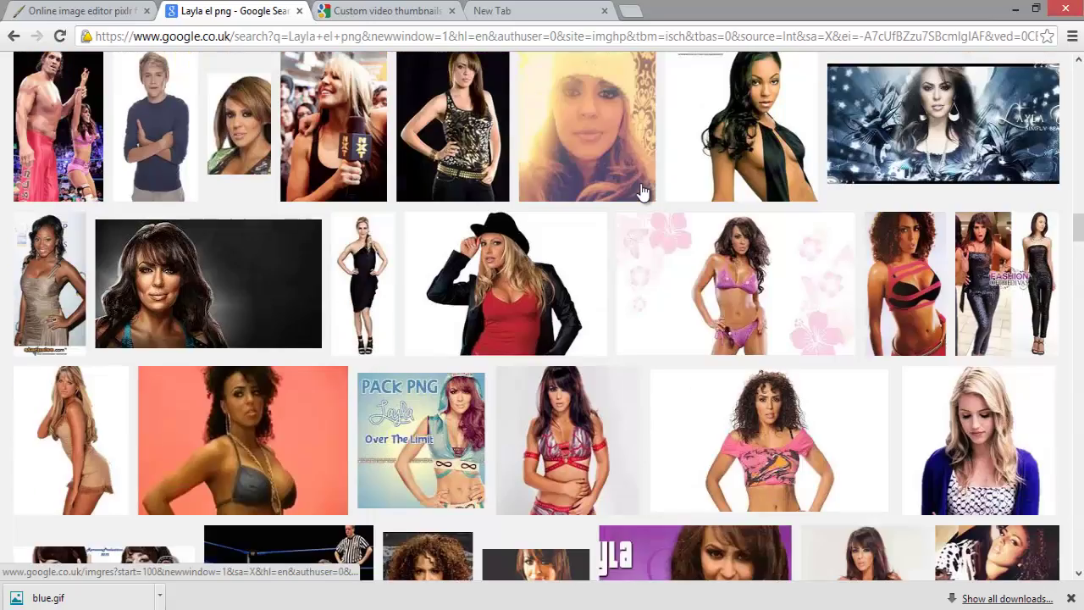
scroll(642, 193, up, 8)
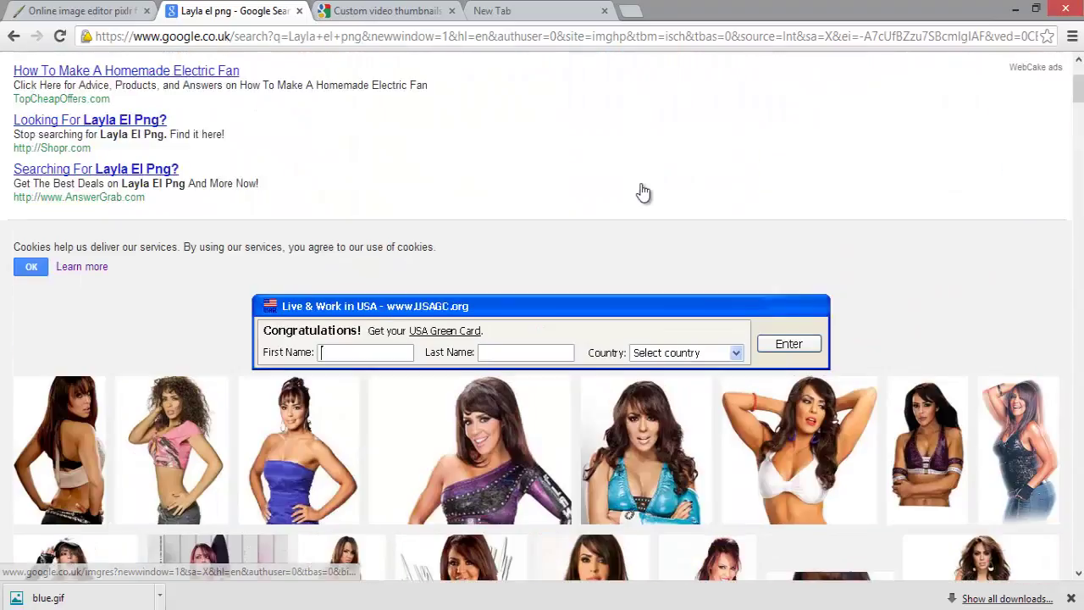
scroll(658, 181, down, 2)
scroll(1004, 176, down, 1)
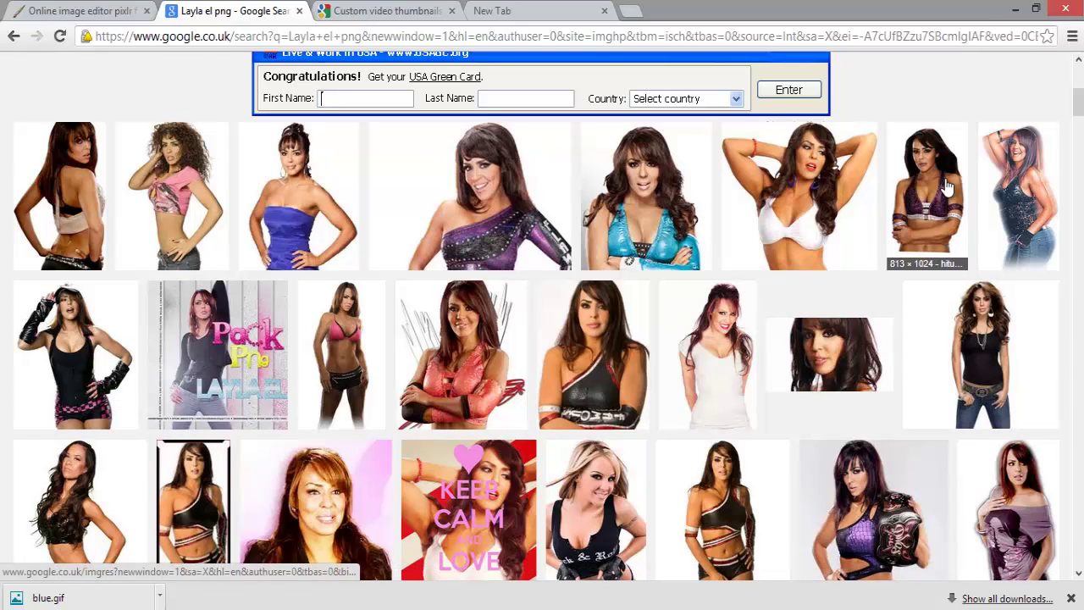
scroll(391, 95, up, 5)
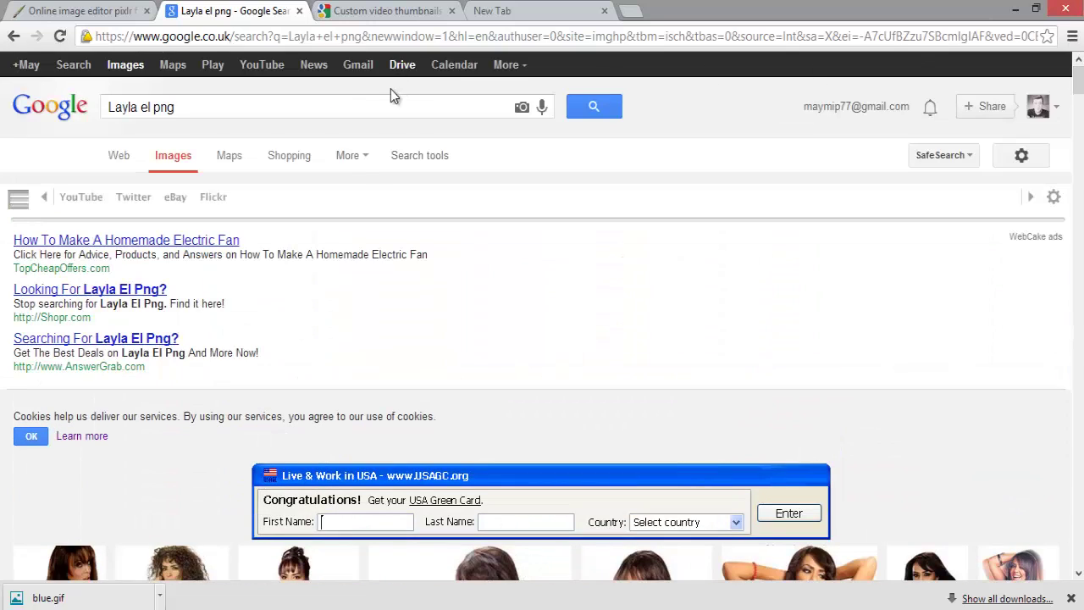
click(419, 156)
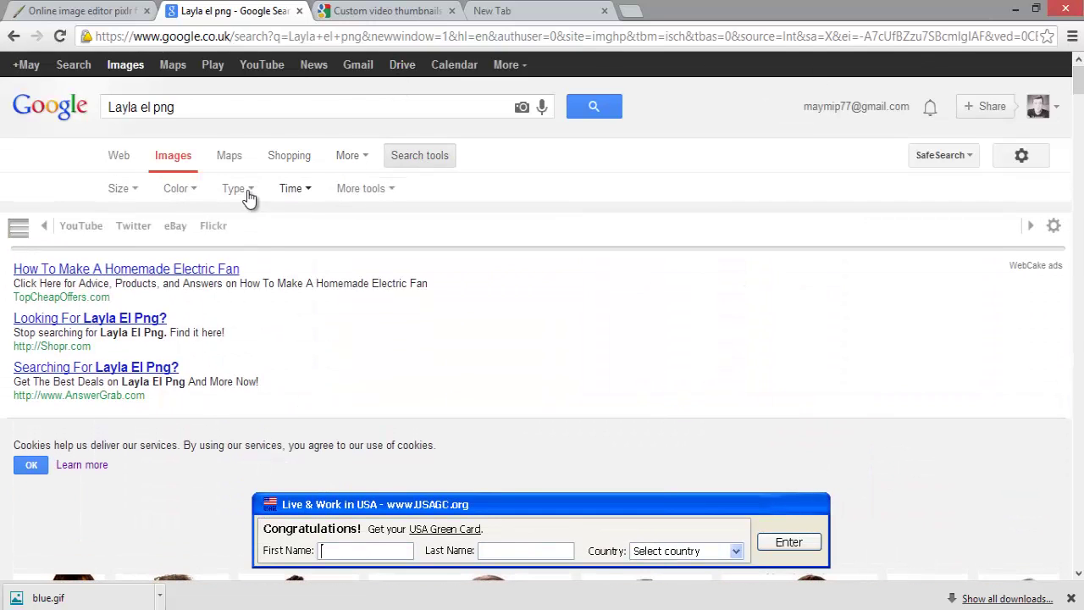
click(190, 190)
click(185, 331)
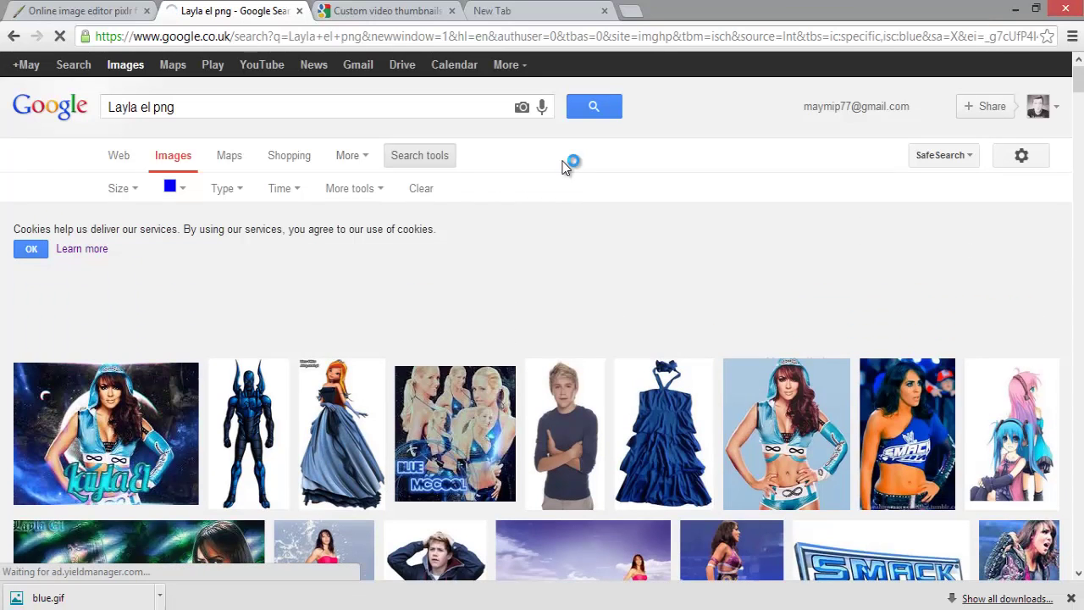
scroll(563, 161, down, 5)
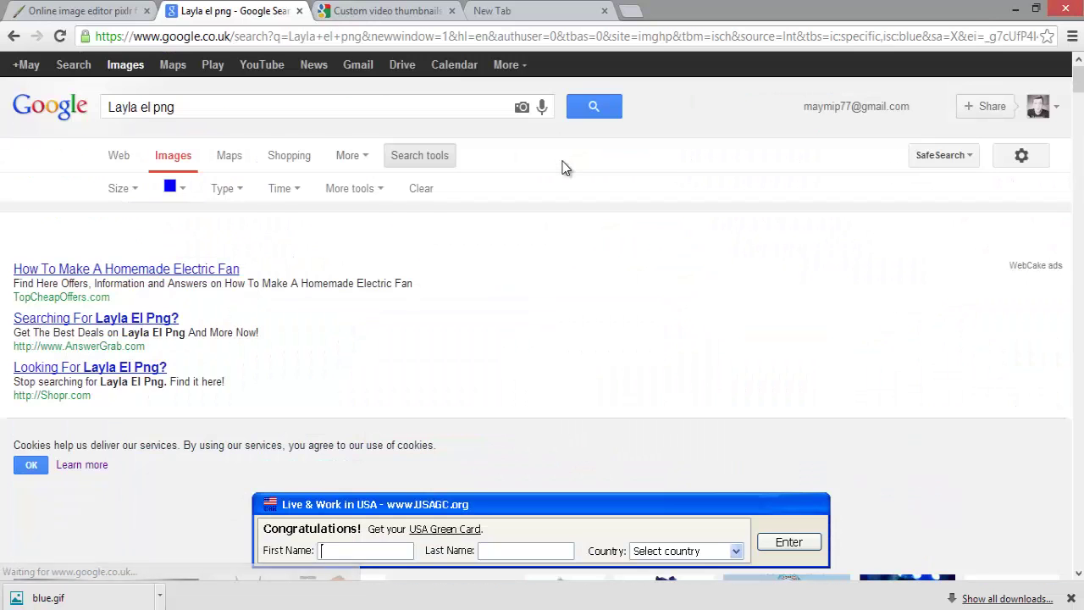
click(177, 188)
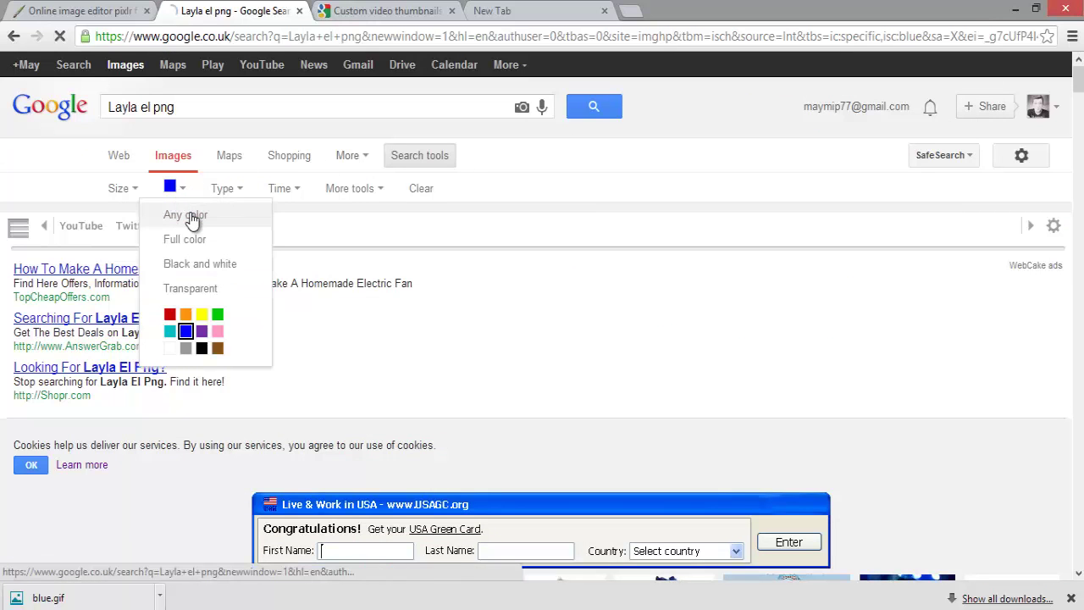
click(251, 212)
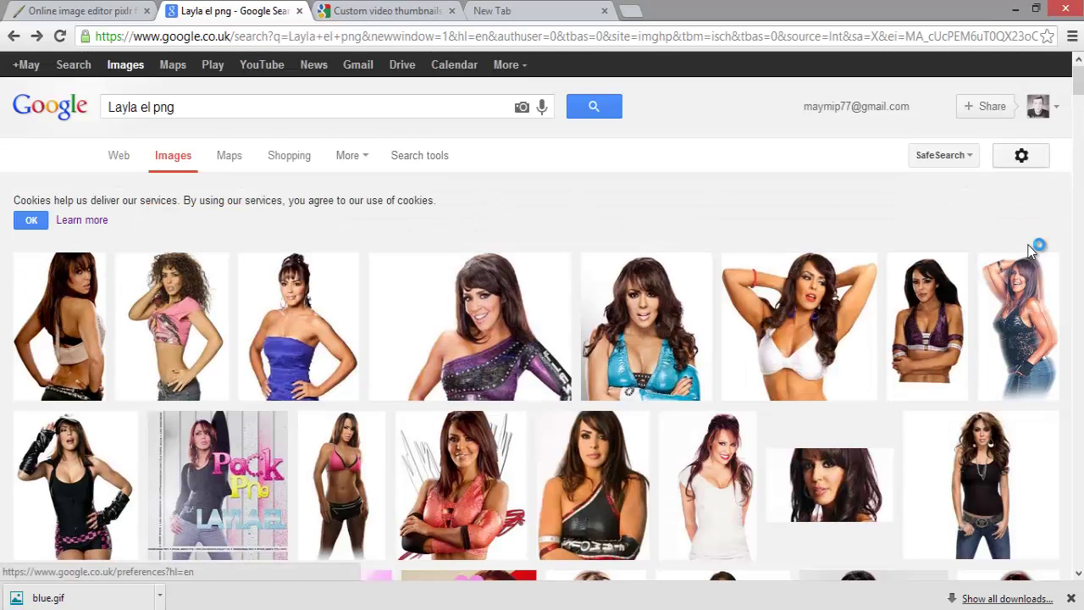
Preview the transparent Layla cut-out and save it as layla.png.
click(1029, 327)
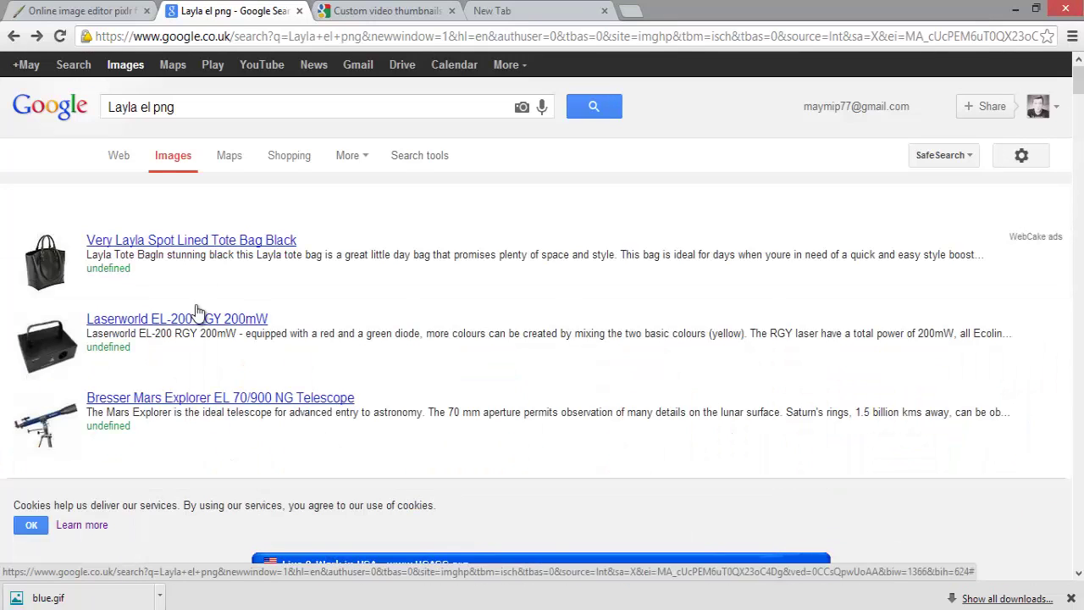
scroll(314, 396, down, 5)
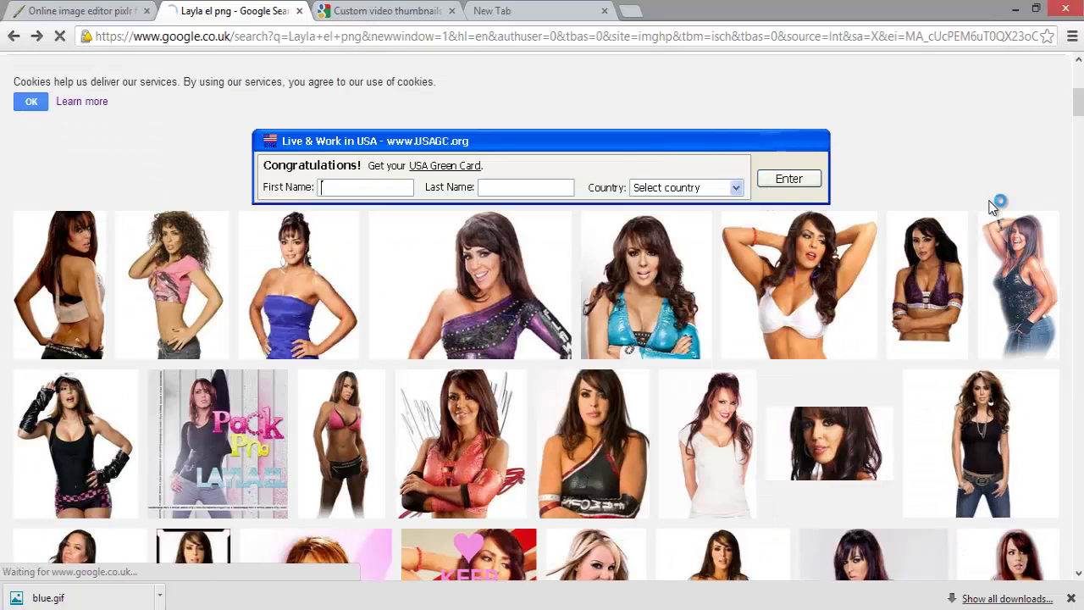
click(1042, 279)
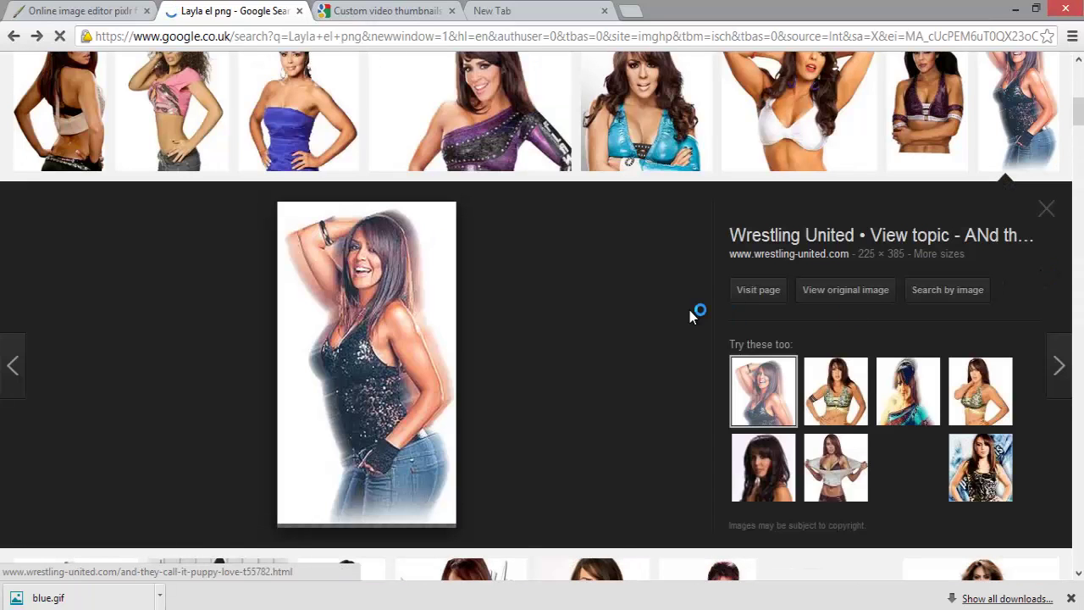
right_click(407, 321)
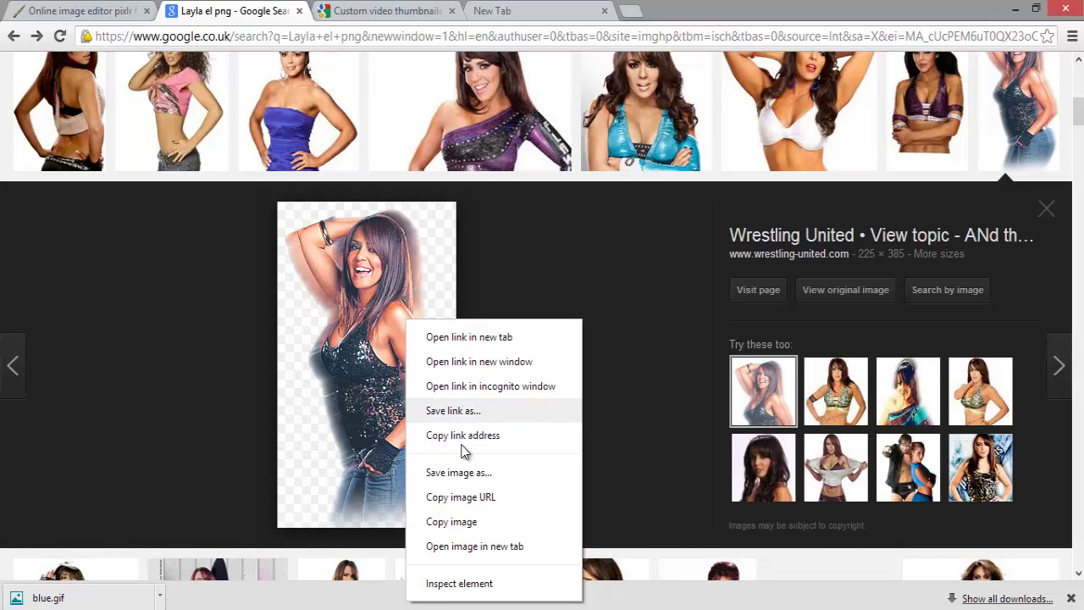
click(464, 473)
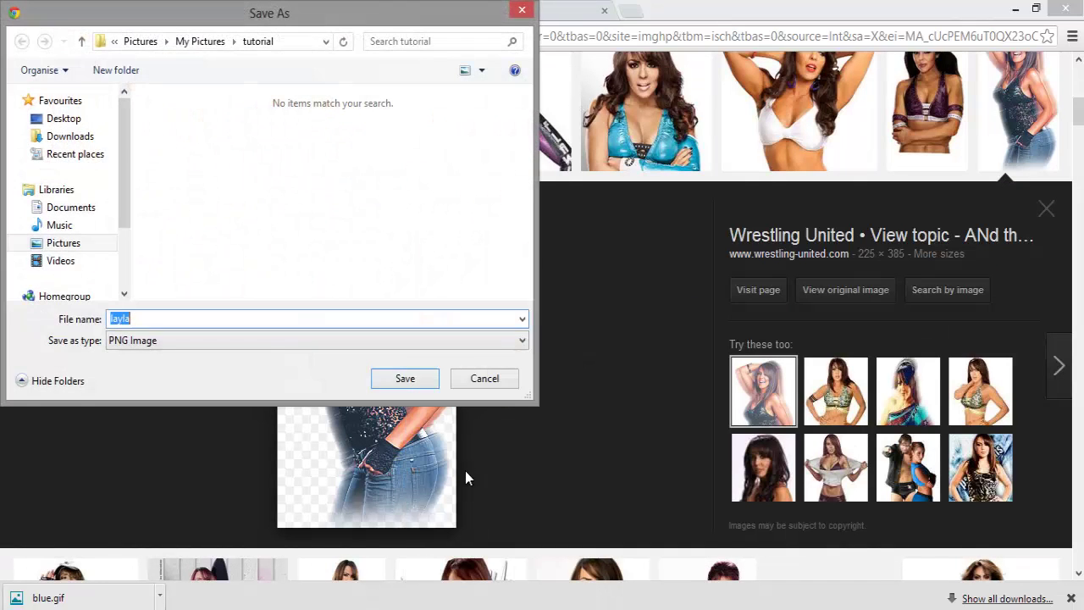
click(399, 382)
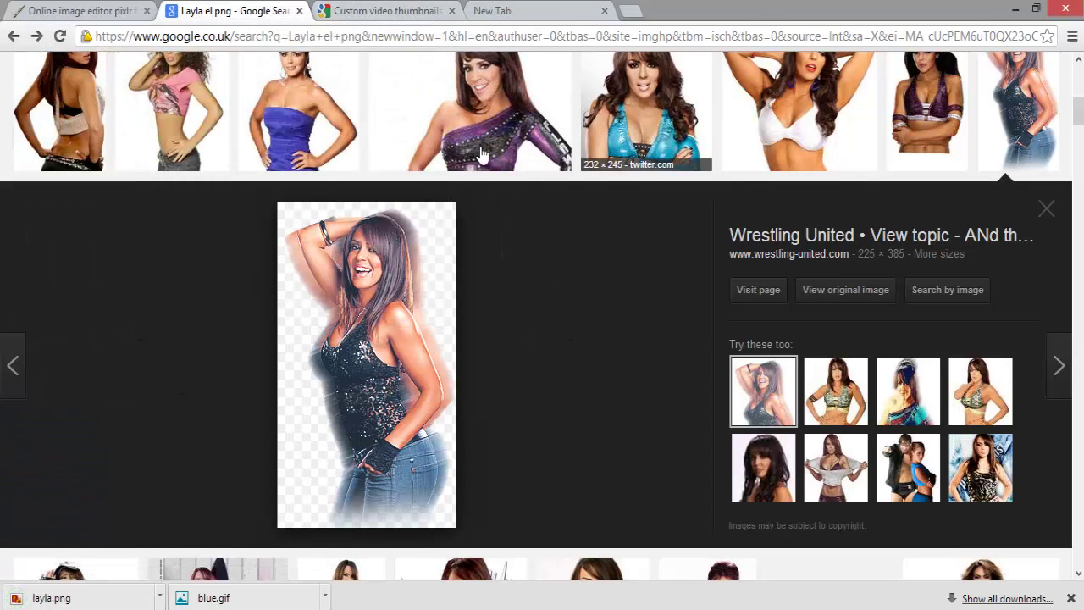
Add layla.png onto the blue canvas, resized and placed on the right side.
click(100, 9)
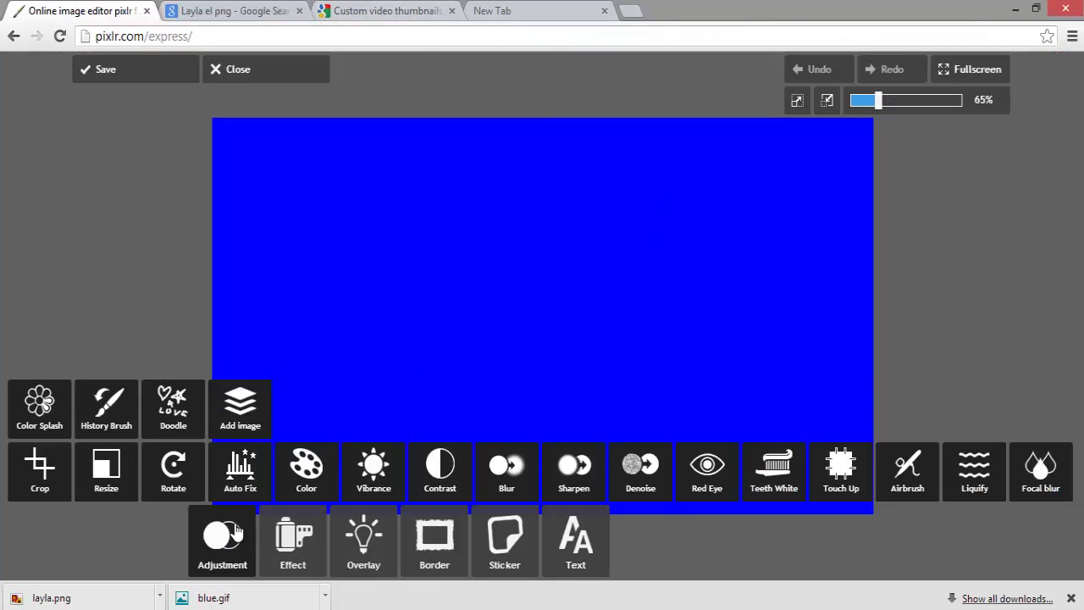
click(241, 389)
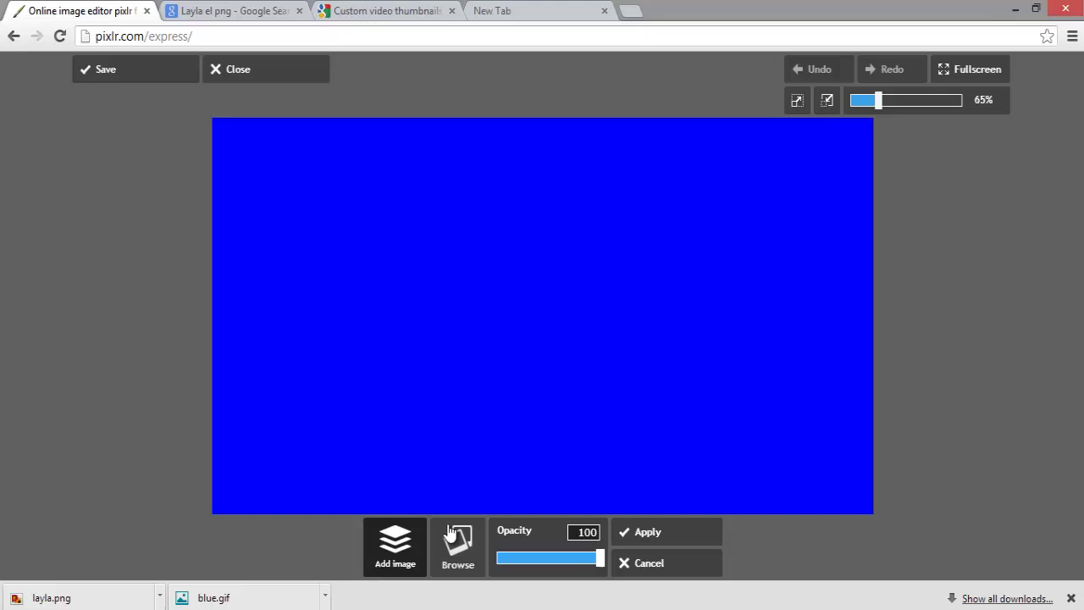
click(451, 537)
double_click(282, 140)
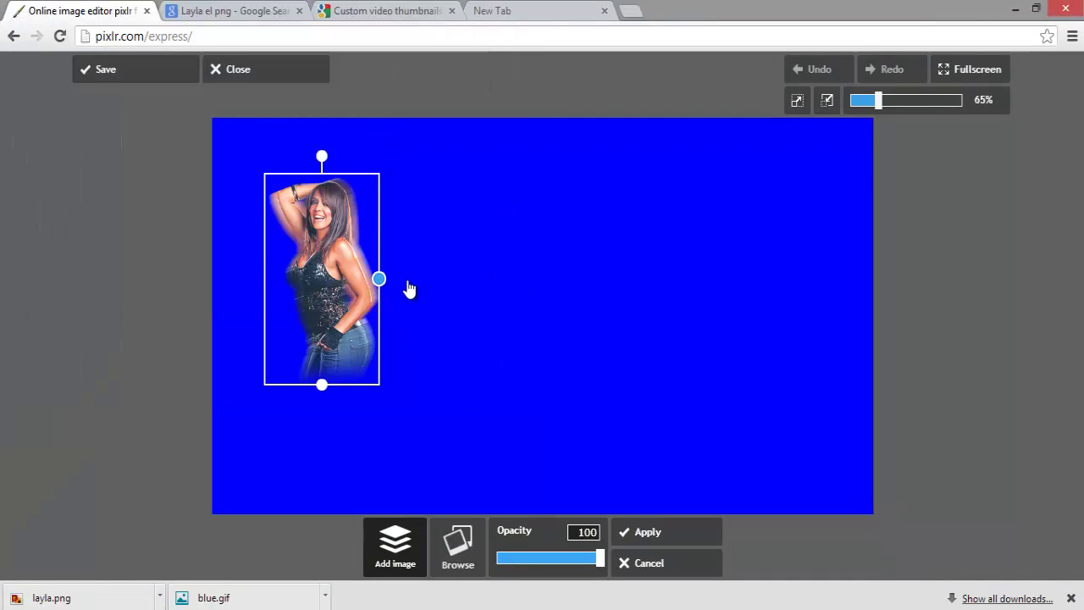
drag(379, 279, 787, 357)
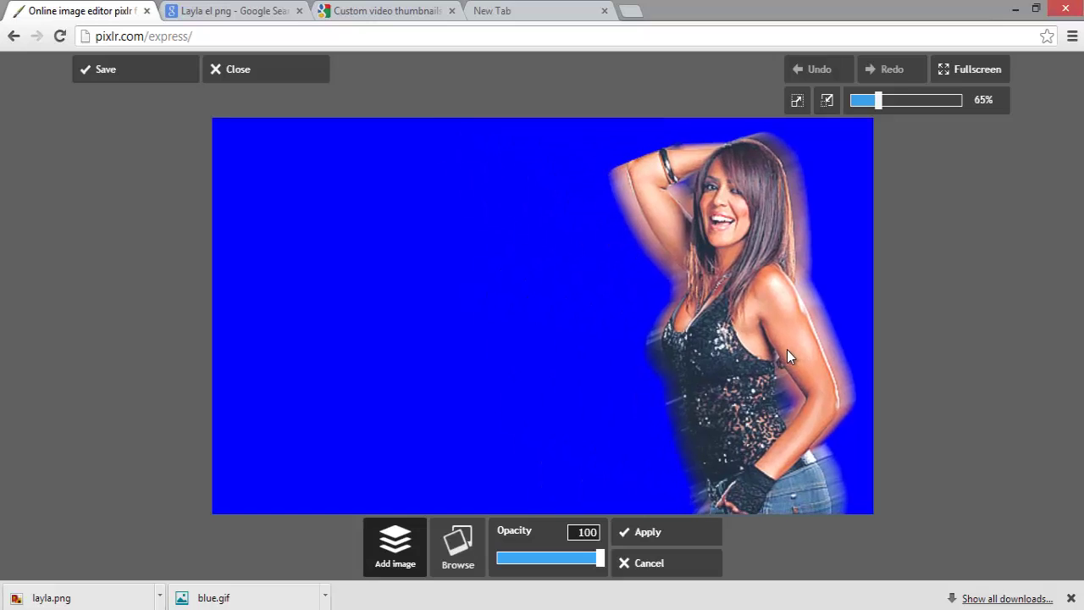
drag(858, 359, 755, 351)
click(685, 535)
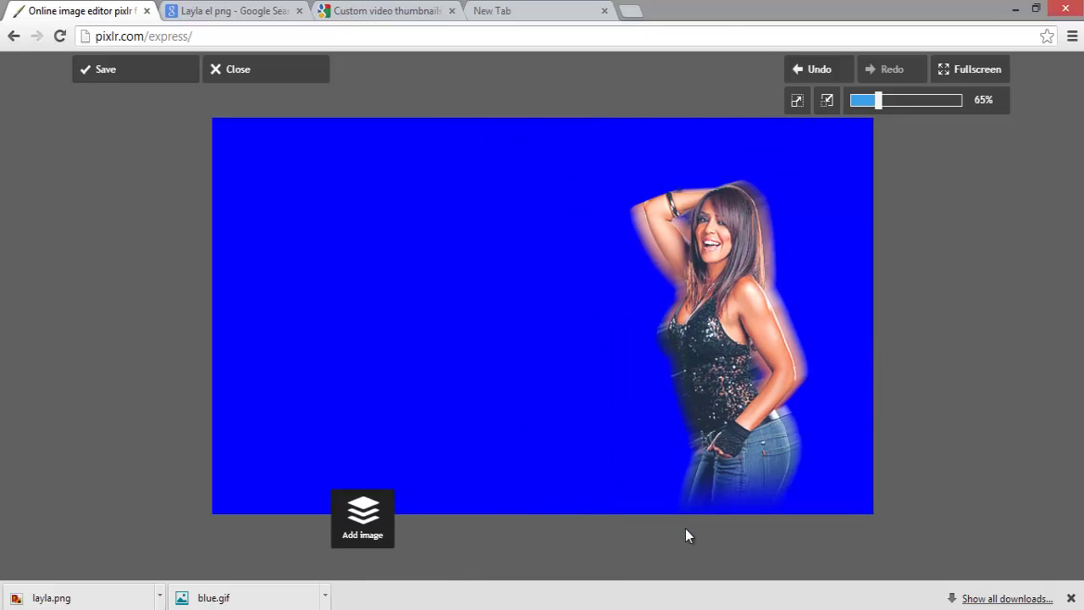
Apply the Antonio effect from the Default pack to darken the background.
click(288, 525)
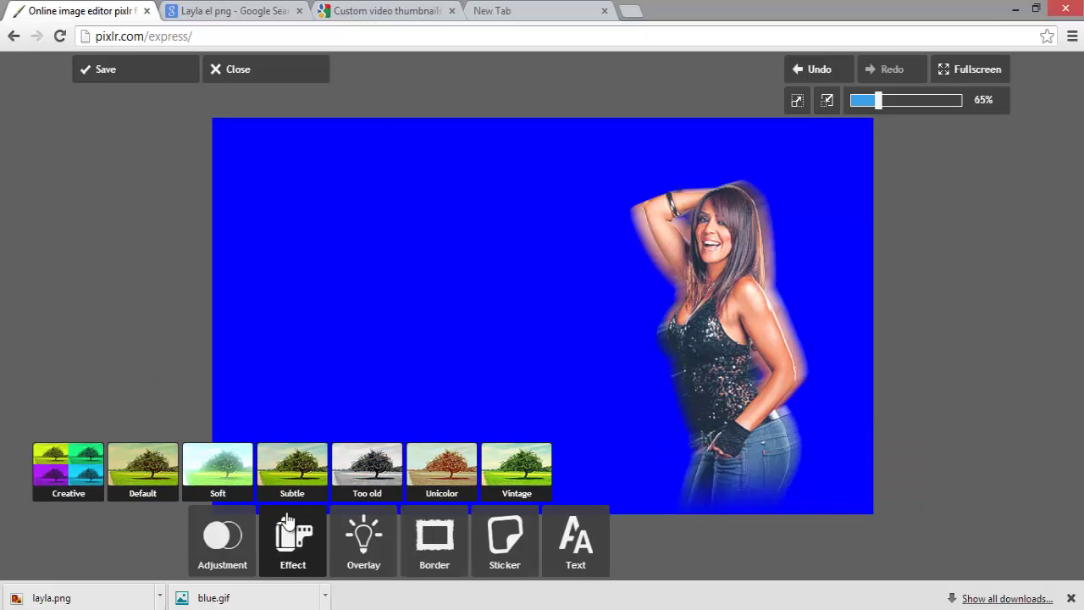
click(142, 470)
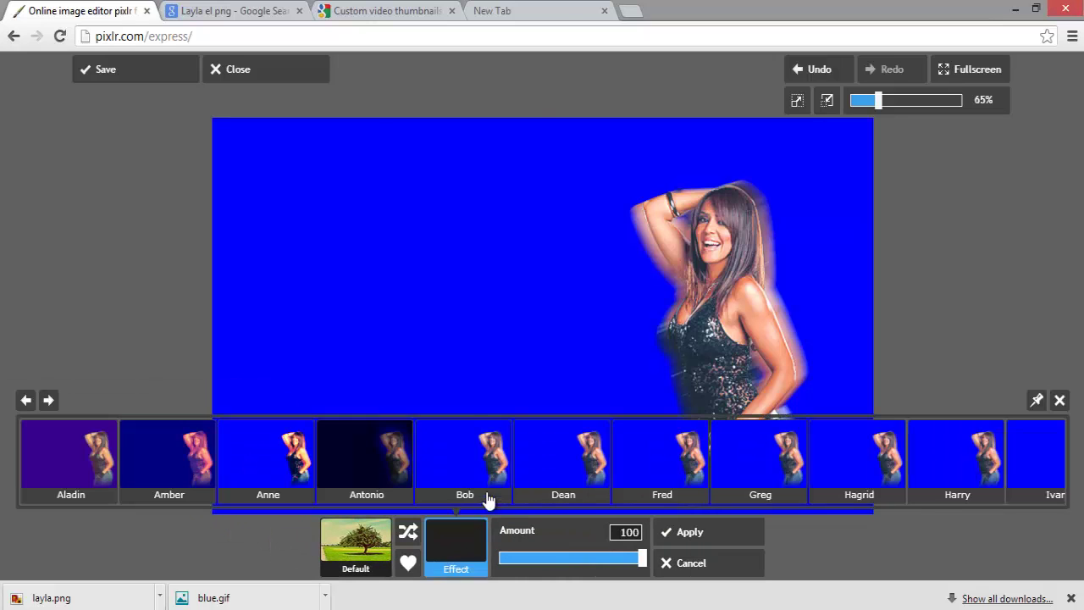
click(369, 461)
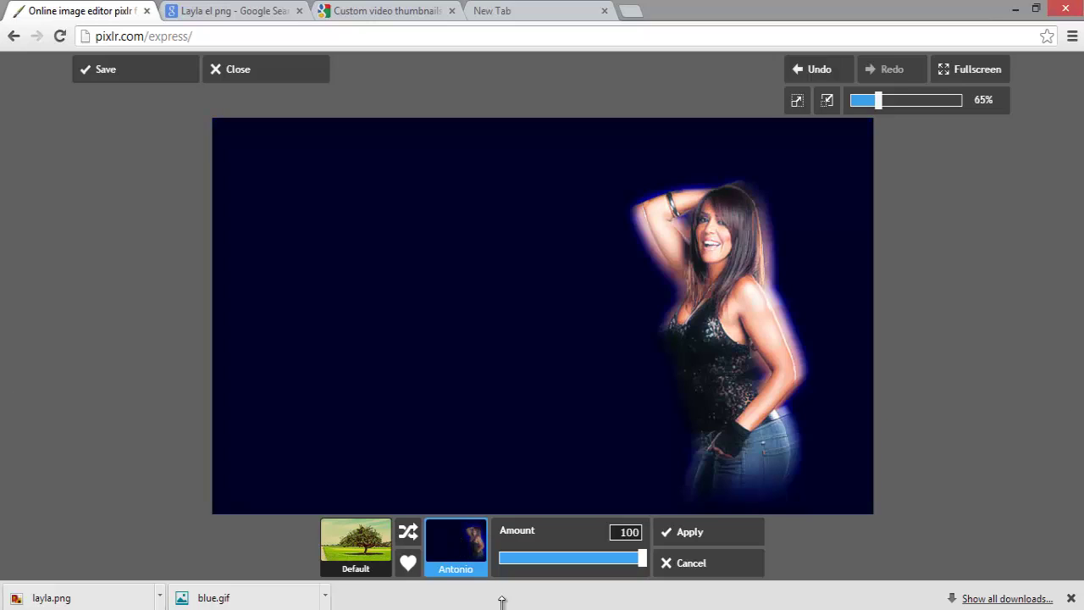
click(682, 533)
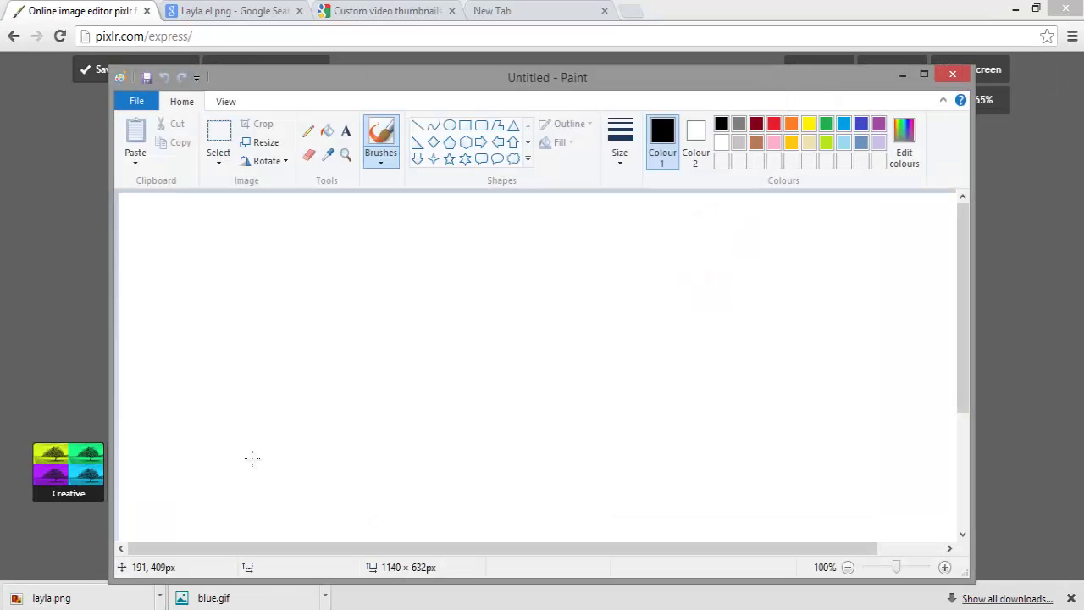
In Paint, choose Paste from and browse the youtube folder in Pictures for the face photo.
click(136, 163)
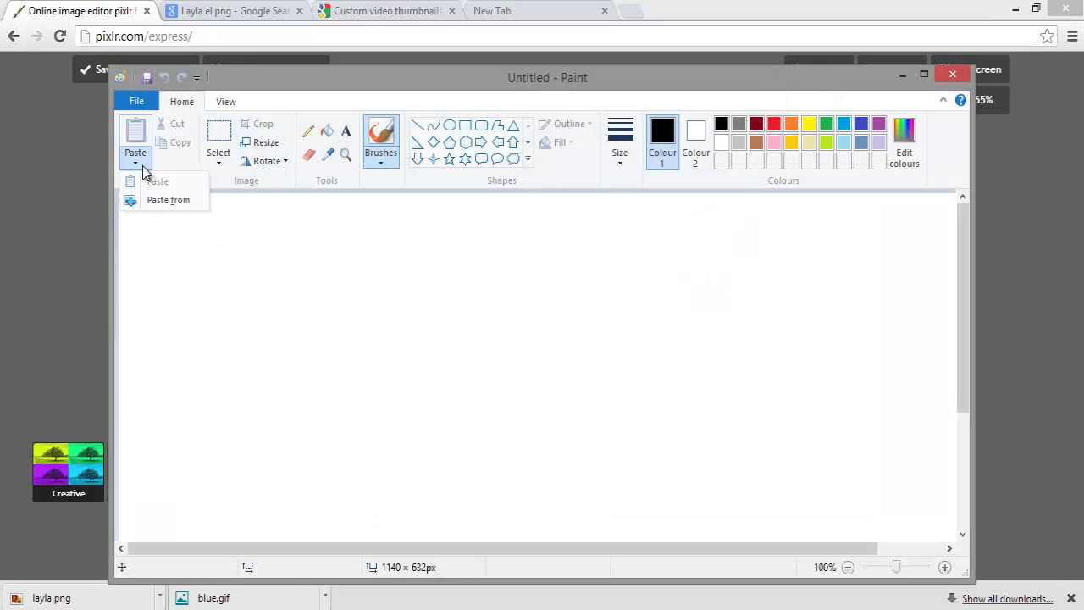
click(182, 202)
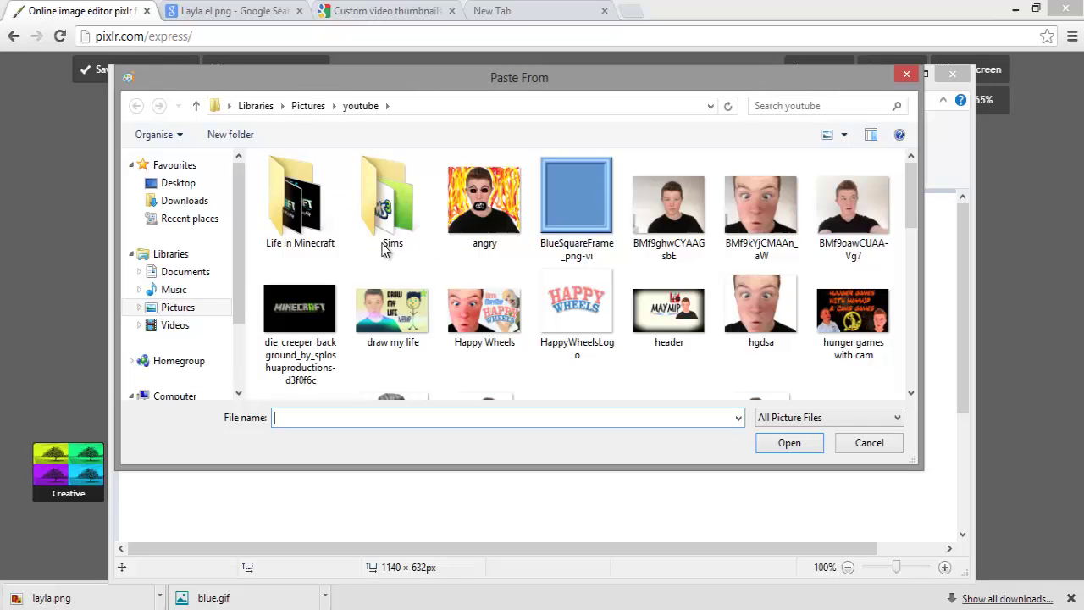
scroll(912, 205, down, 2)
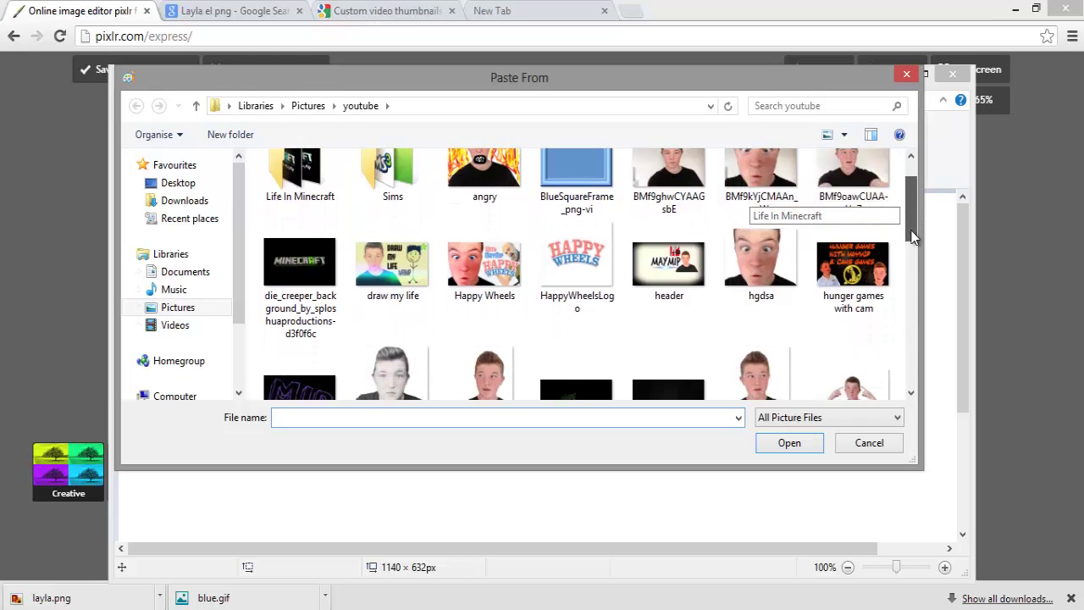
scroll(912, 222, up, 2)
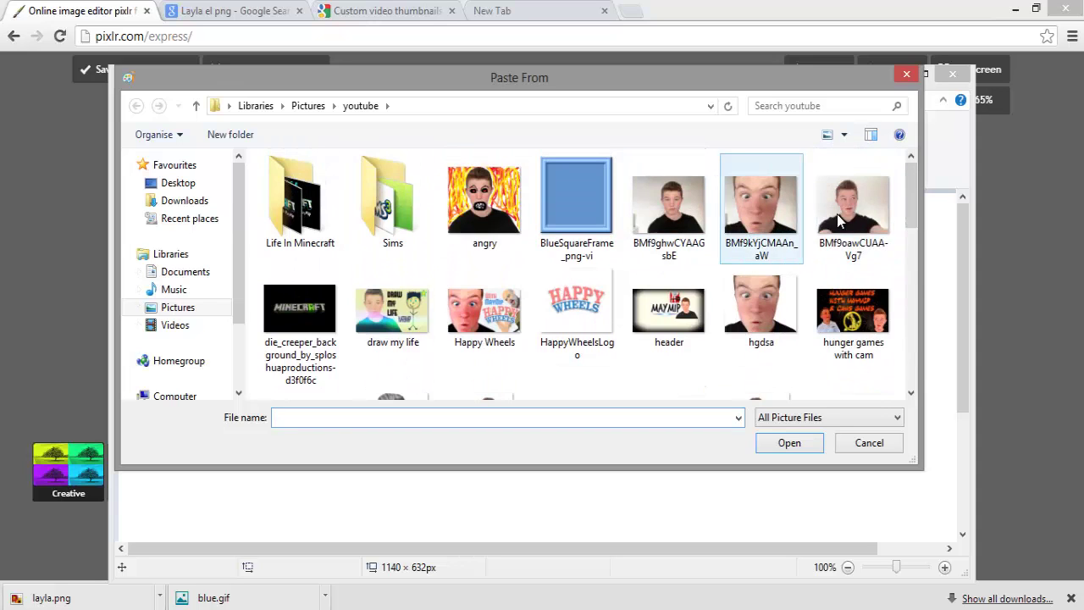
Paste the wide-eyed face photo and switch to a transparent free-form selection.
click(784, 224)
click(789, 442)
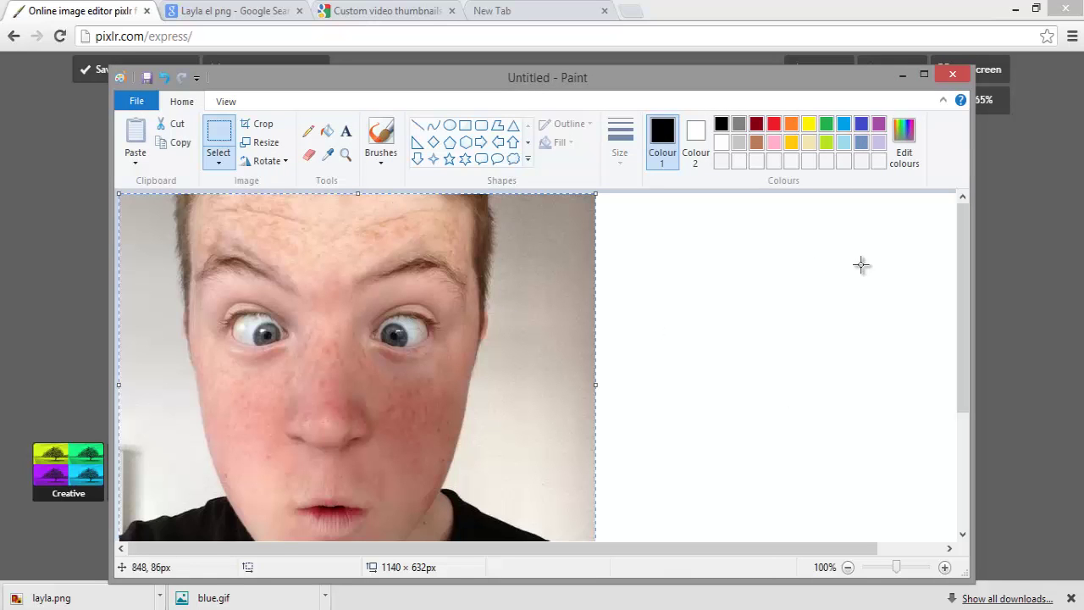
click(227, 161)
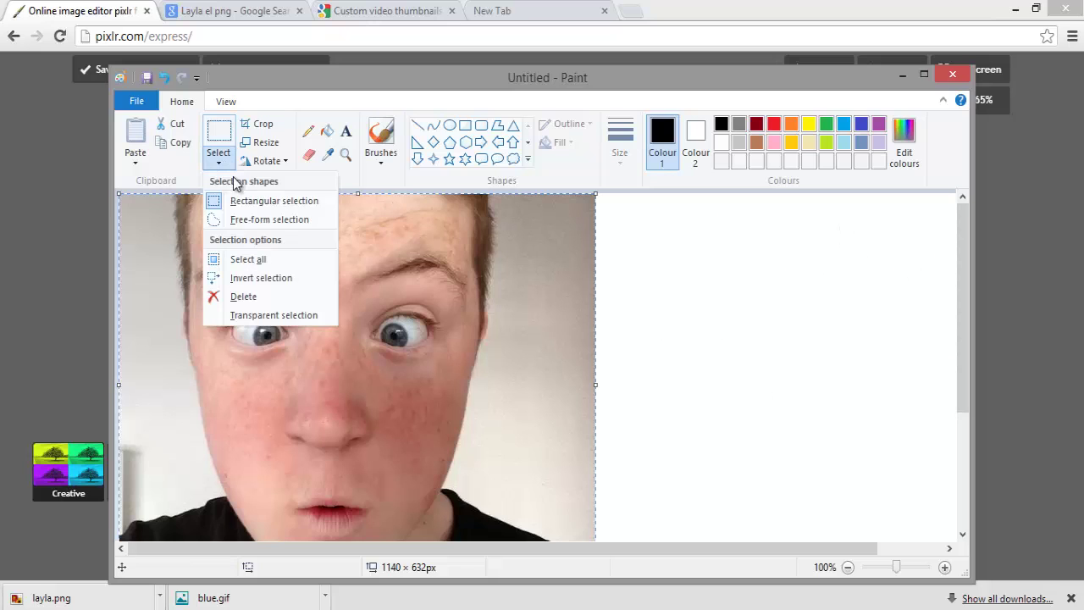
click(245, 218)
click(212, 161)
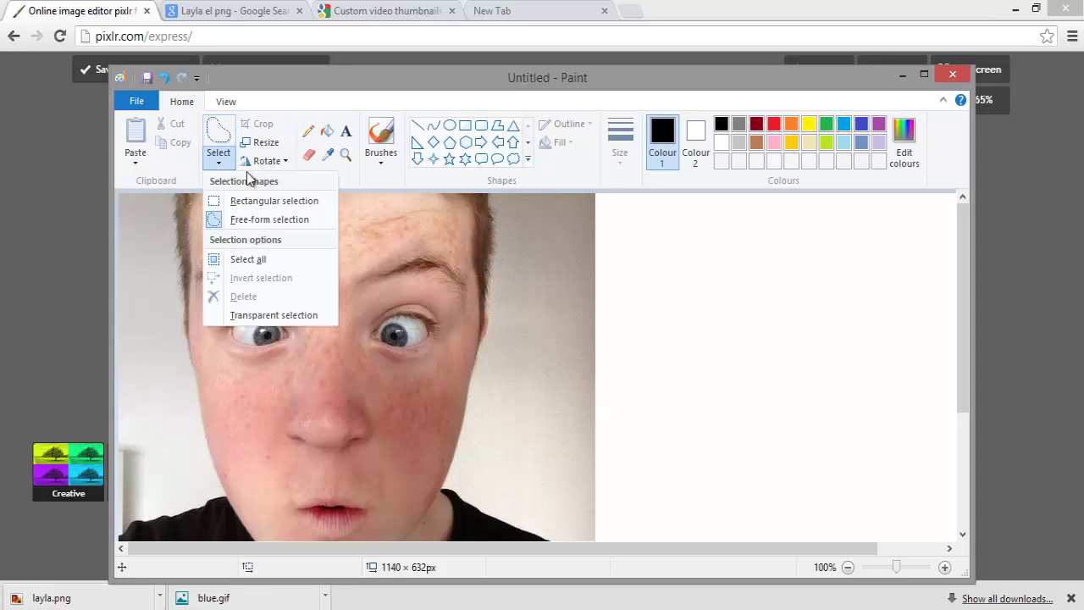
click(278, 312)
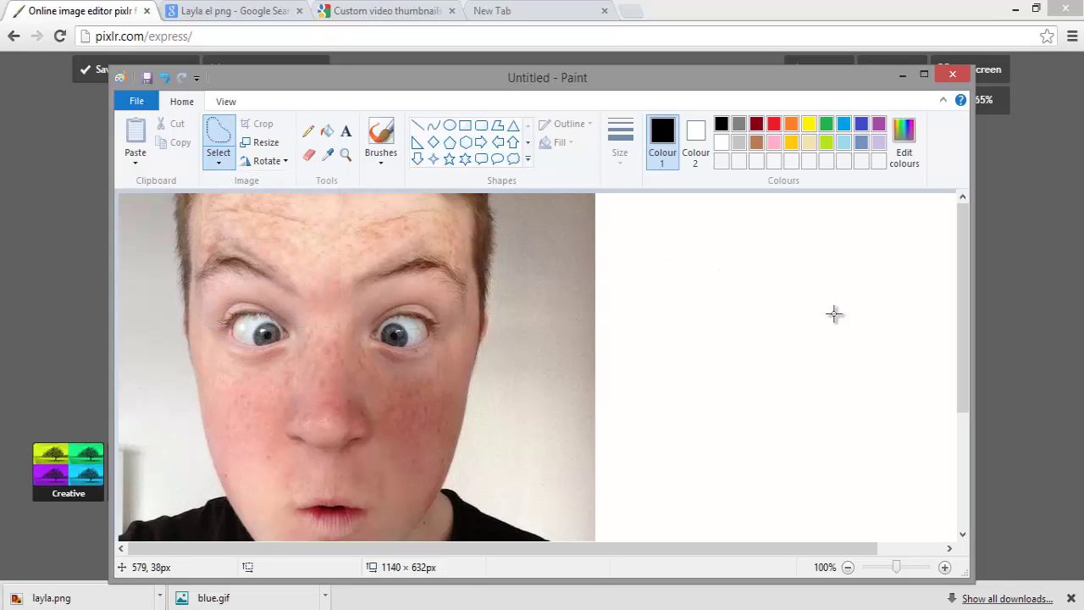
At 400% zoom, trace and delete the grey background patch beside the forehead.
drag(898, 568, 912, 567)
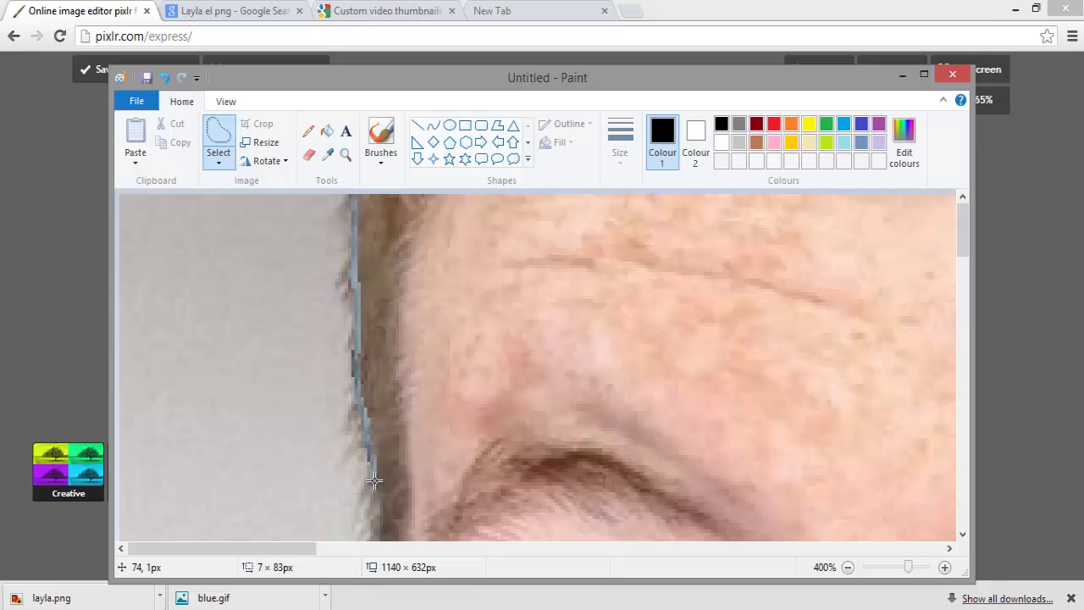
mouse_move(374, 481)
mouse_down()
mouse_move(289, 496)
mouse_move(62, 472)
mouse_move(3, 376)
mouse_move(7, 214)
mouse_up()
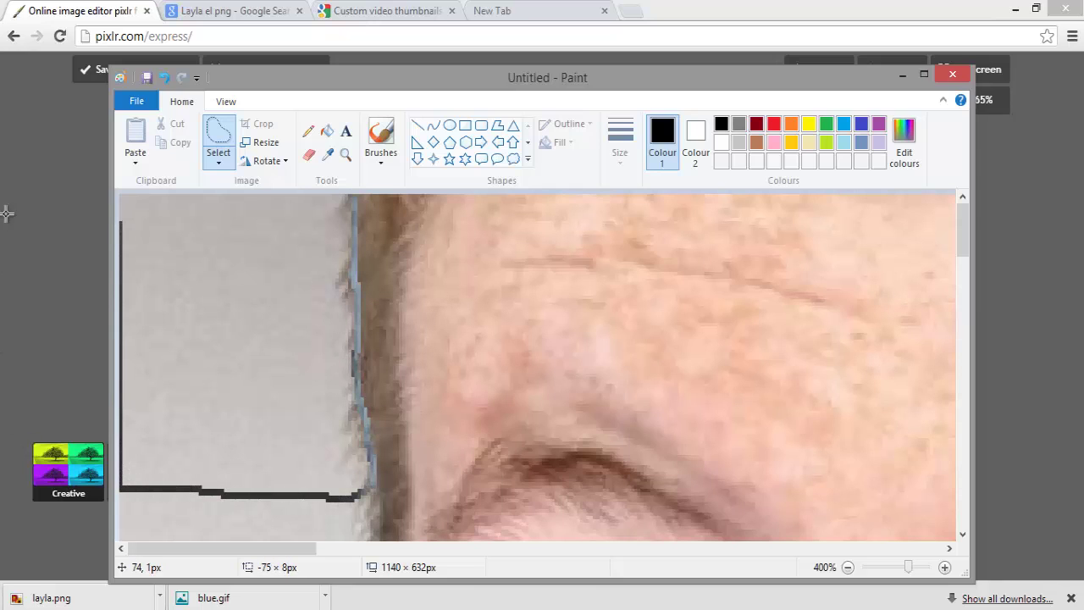
mouse_move(72, 128)
mouse_down()
mouse_move(271, 129)
mouse_move(356, 146)
mouse_up()
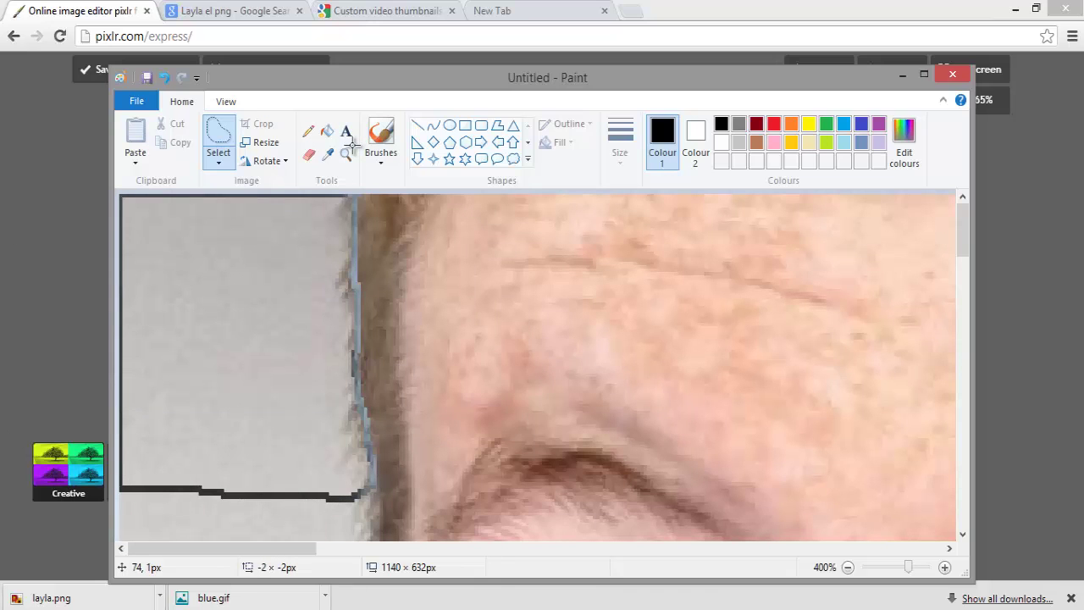
drag(356, 152, 354, 151)
key(Delete)
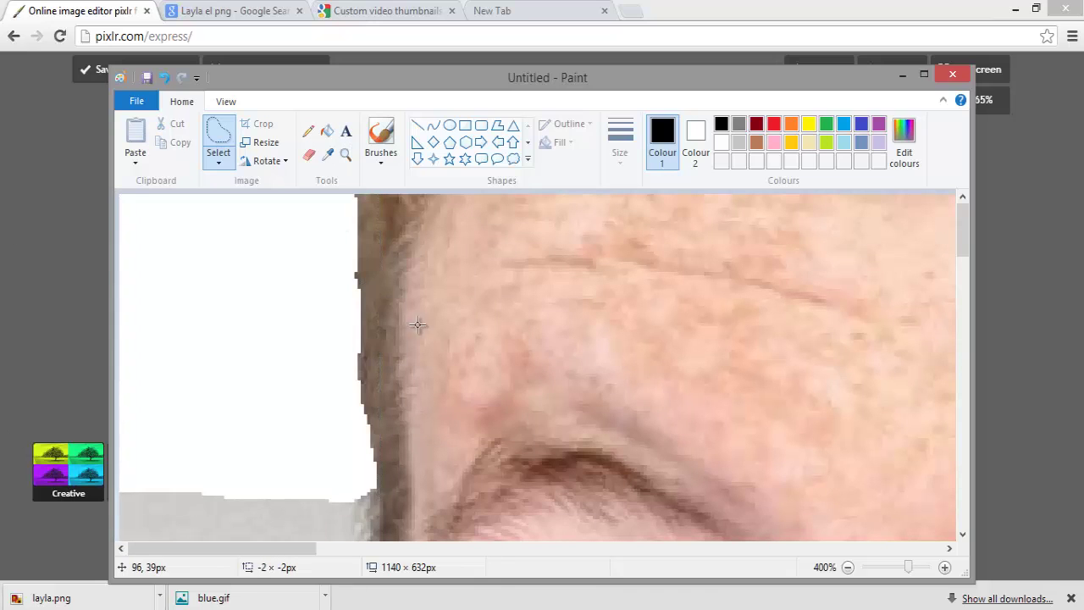
Zoom back out to 50% and close Paint without saving.
scroll(418, 324, down, 3)
scroll(417, 324, up, 1)
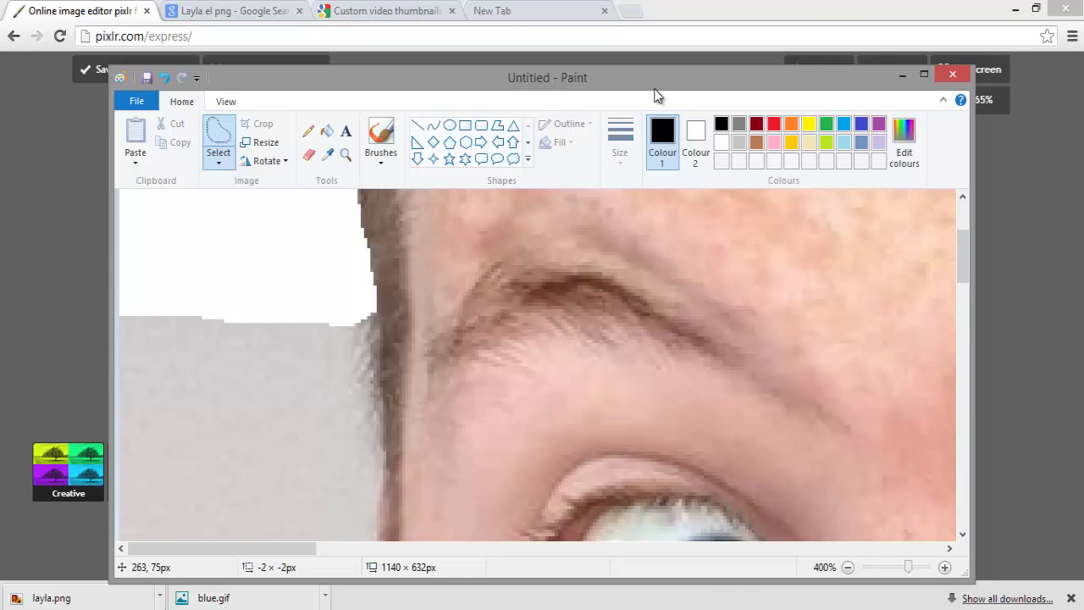
scroll(598, 356, down, 4)
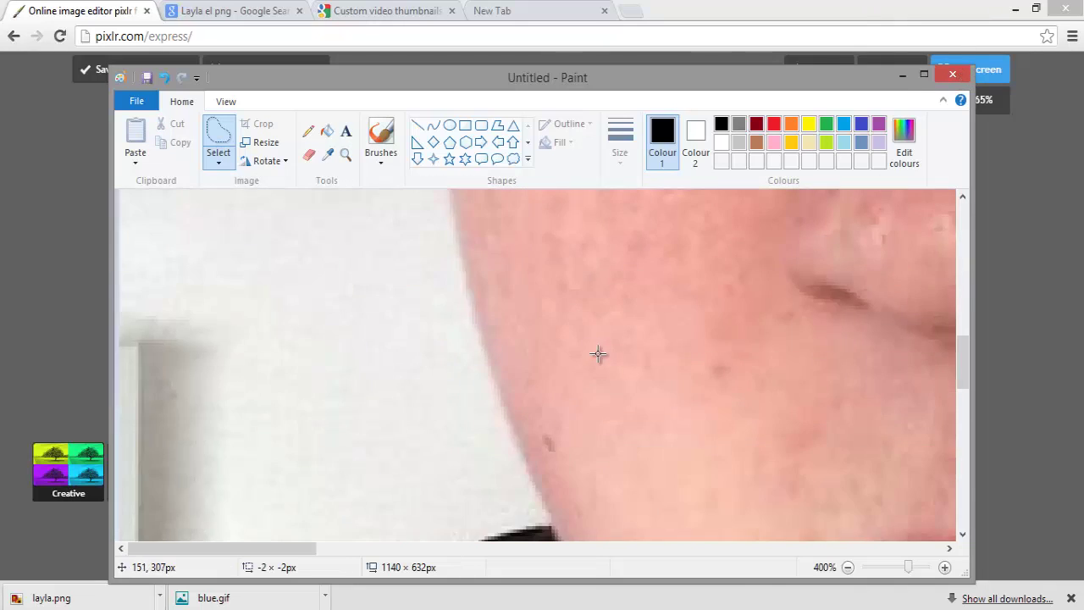
scroll(769, 316, up, 2)
scroll(769, 316, up, 3)
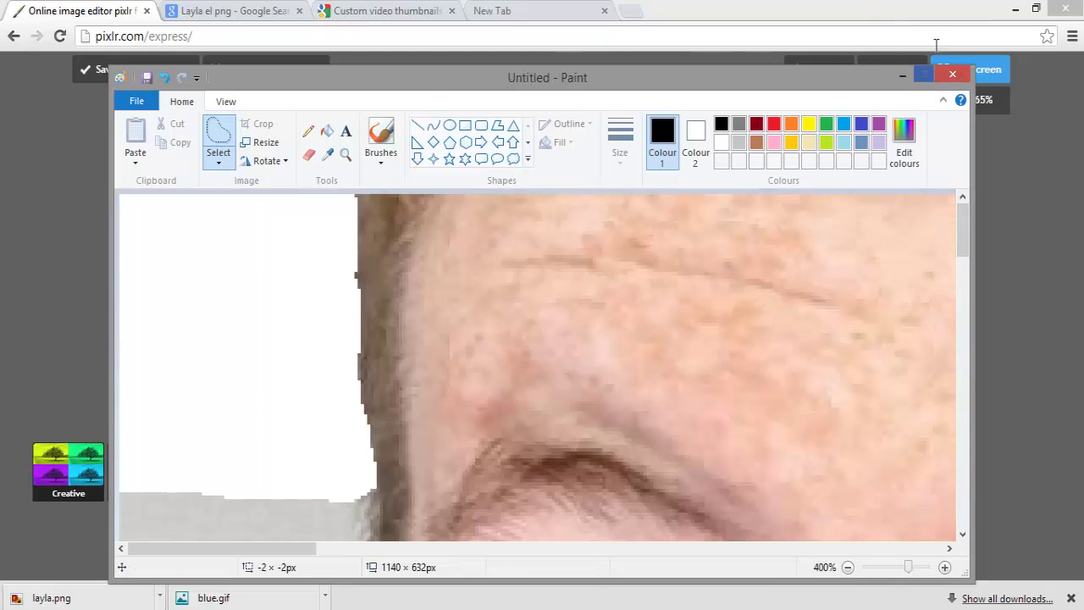
click(848, 567)
click(848, 567)
click(848, 567)
click(848, 567)
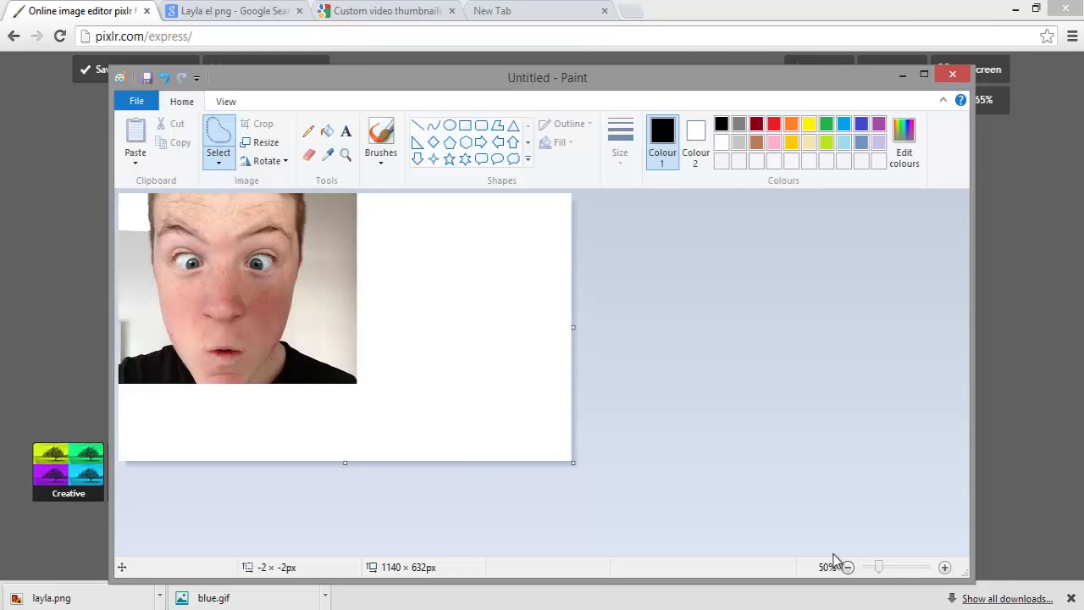
click(952, 74)
Discard the Paint drawing and go to lunapic.com in a new browser tab.
click(569, 337)
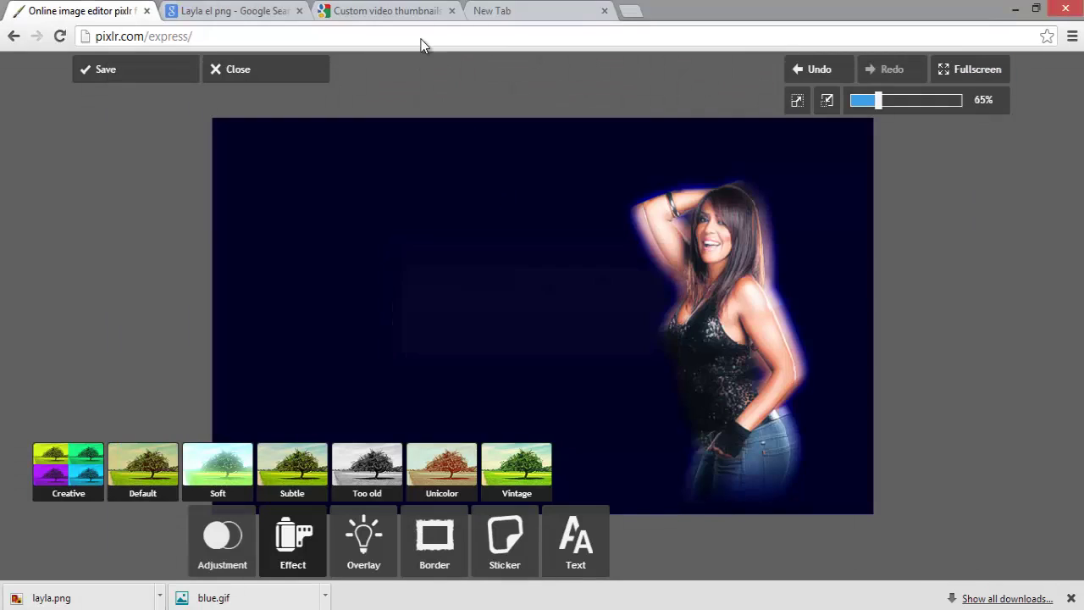
click(513, 9)
text(luna)
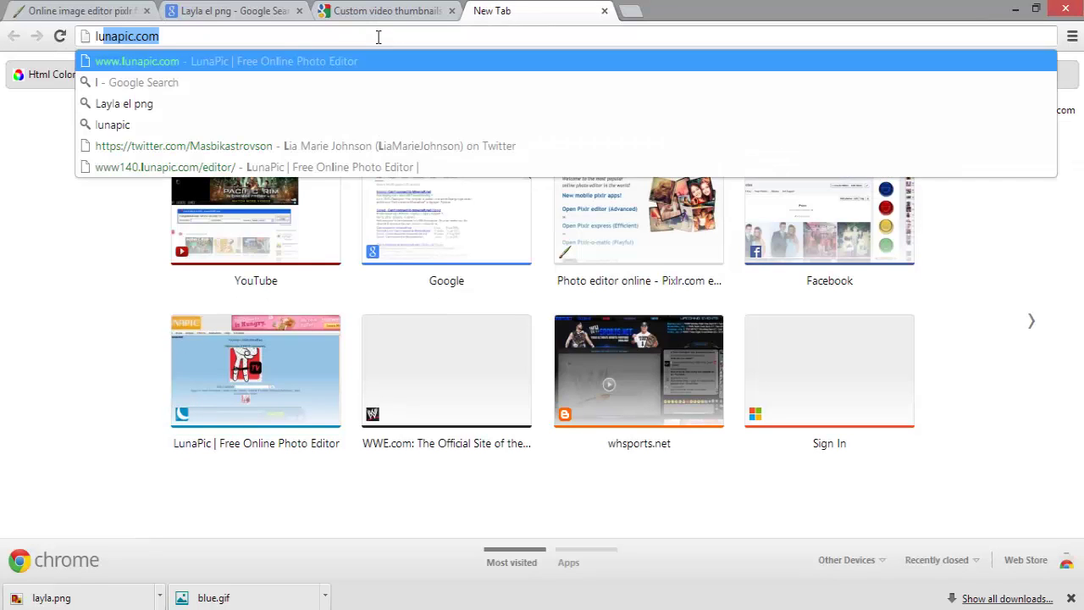
text(pic)
key(Return)
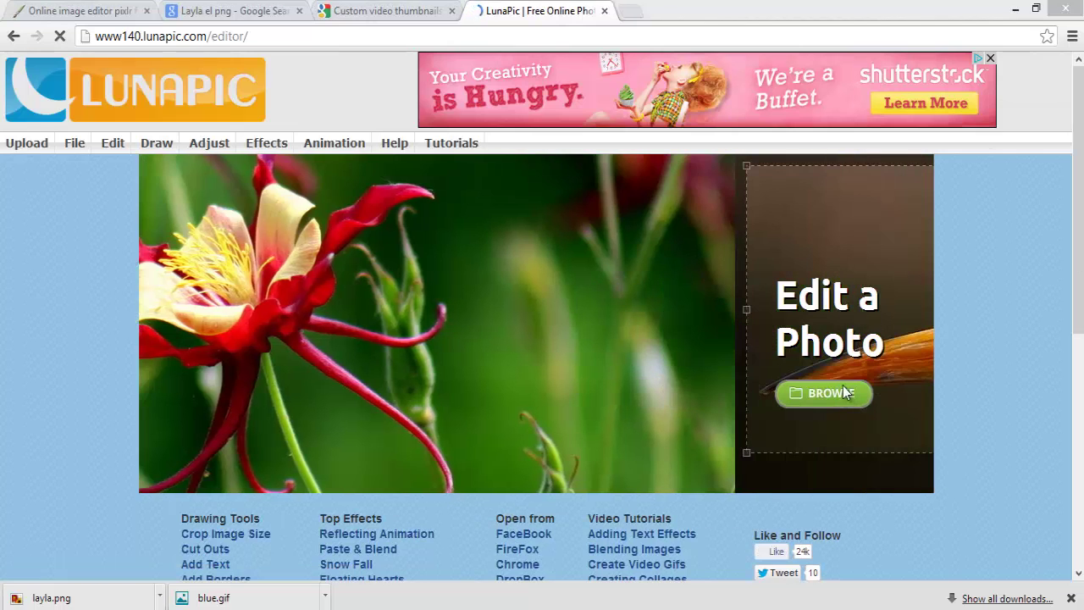
Upload the lunapic face image from the Pictures > youtube folder.
click(843, 393)
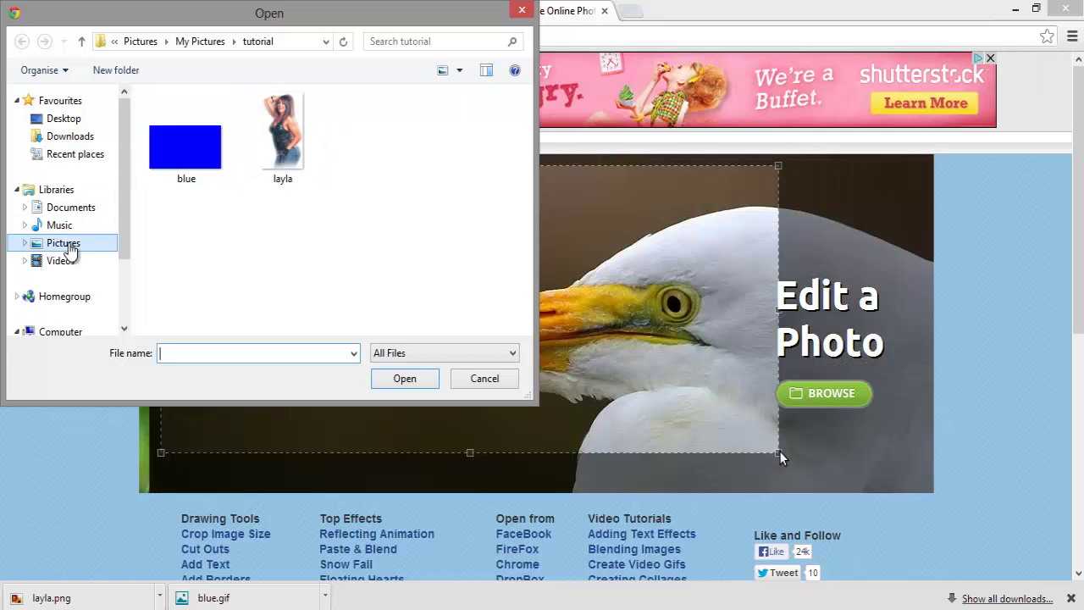
click(64, 243)
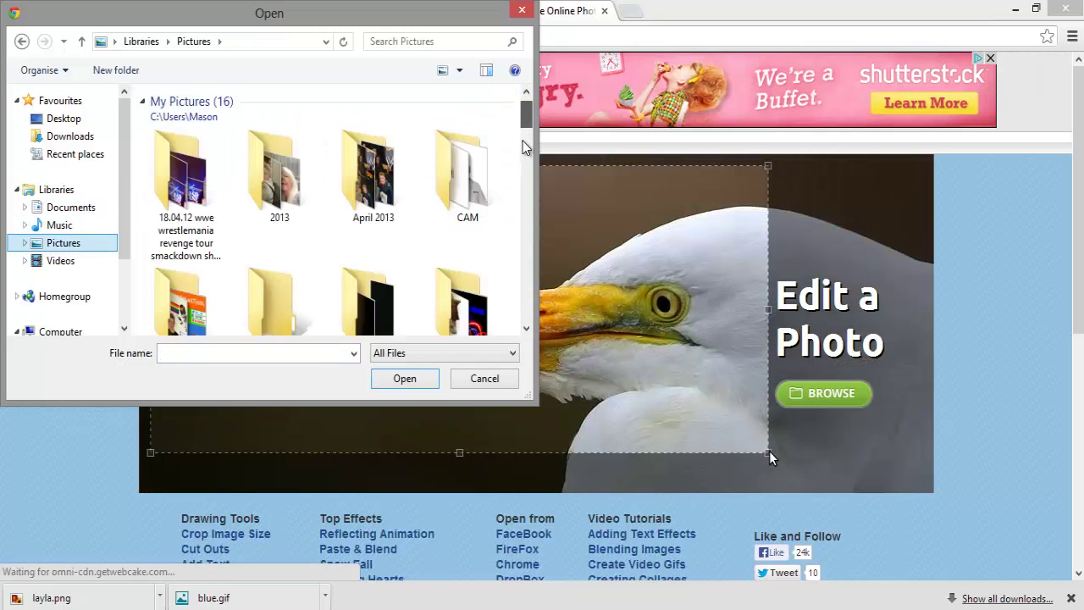
scroll(522, 148, down, 5)
scroll(301, 113, up, 1)
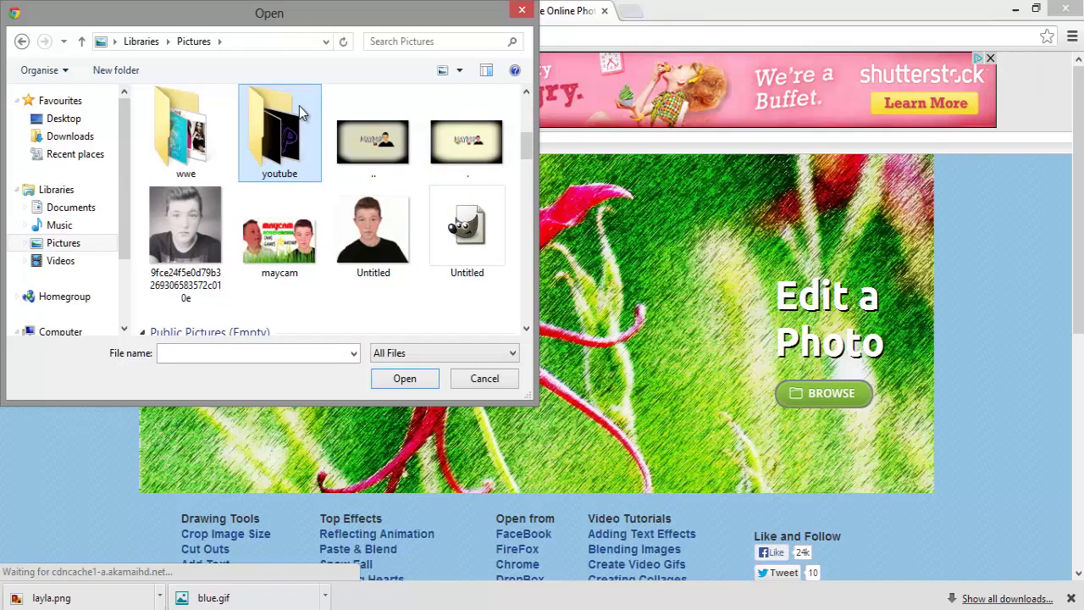
double_click(279, 135)
drag(524, 121, 525, 207)
double_click(448, 296)
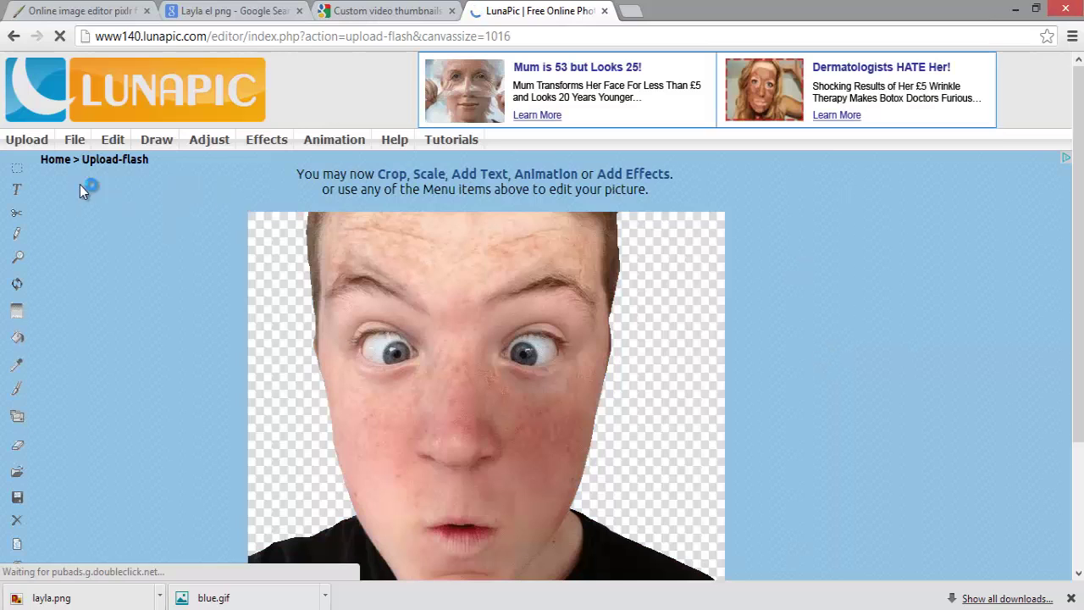
Apply Edit > Transparent to the face photo's background colour 00000000.
mouse_move(114, 140)
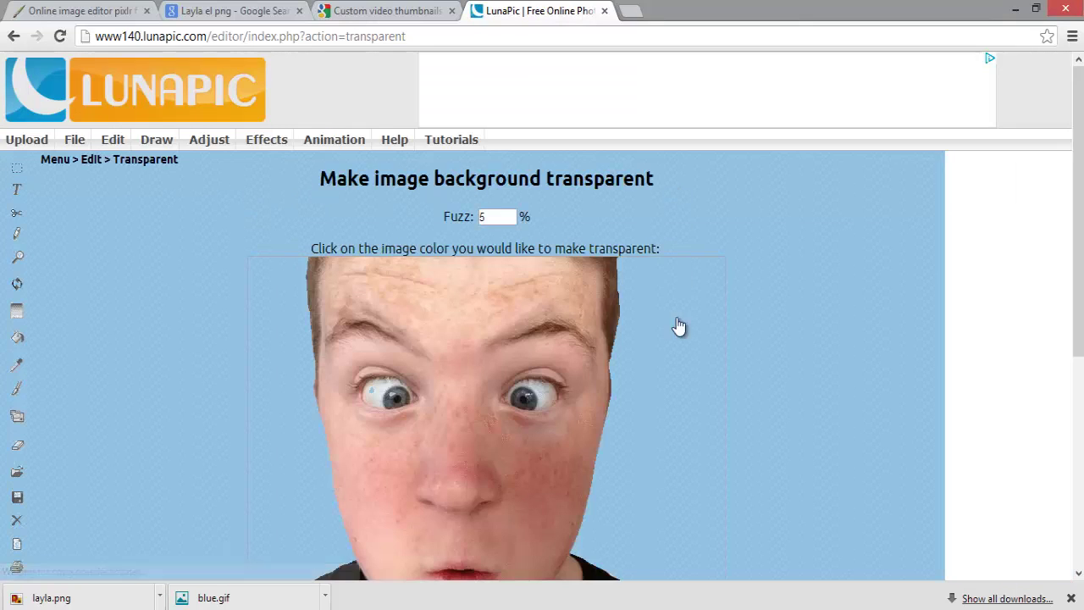
click(675, 362)
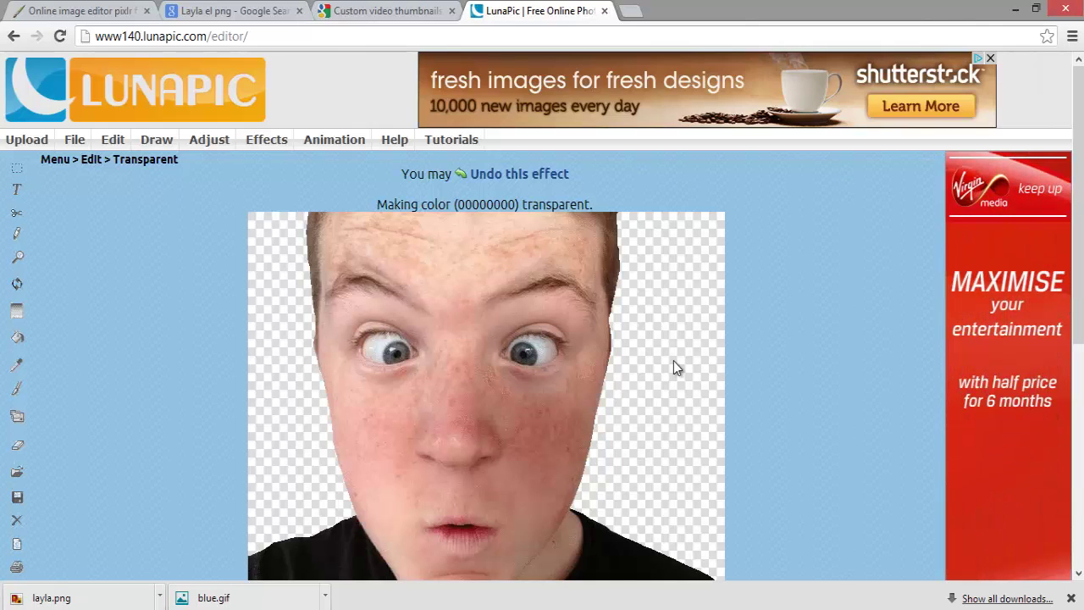
scroll(598, 353, down, 1)
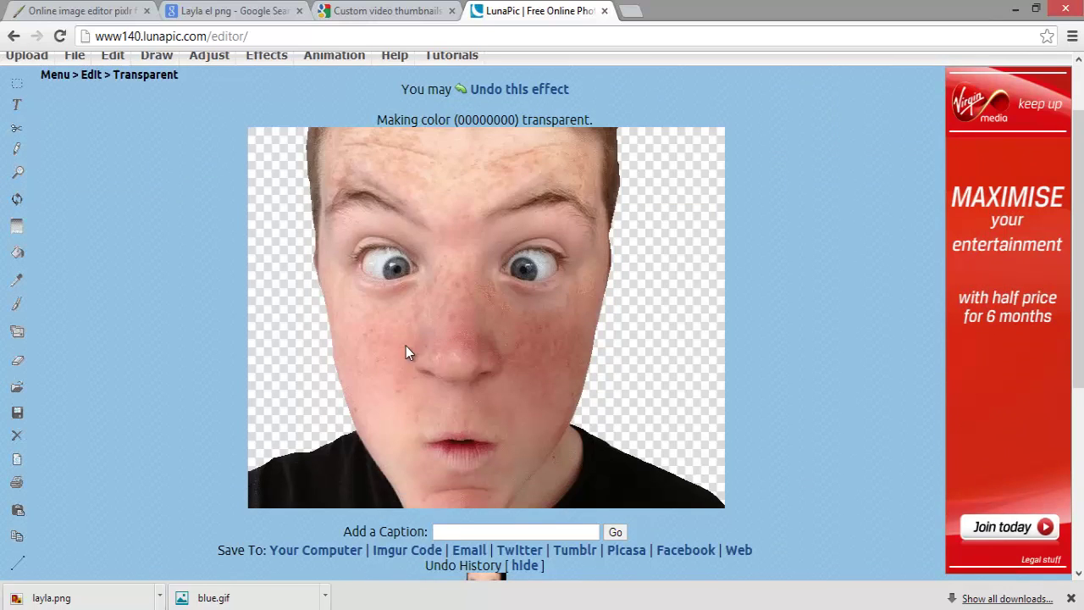
scroll(871, 410, down, 3)
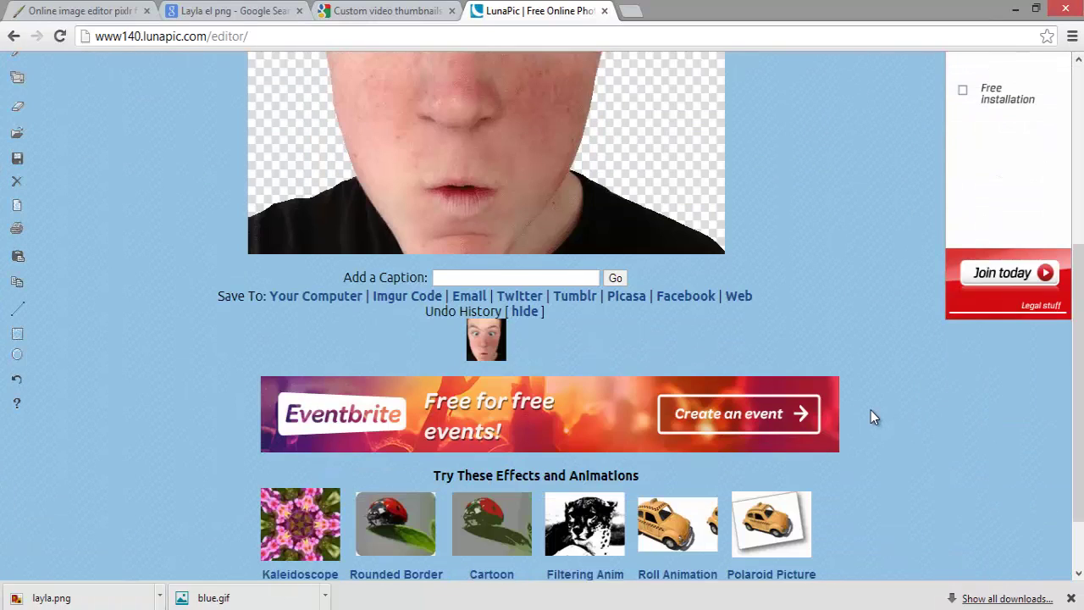
scroll(849, 265, up, 4)
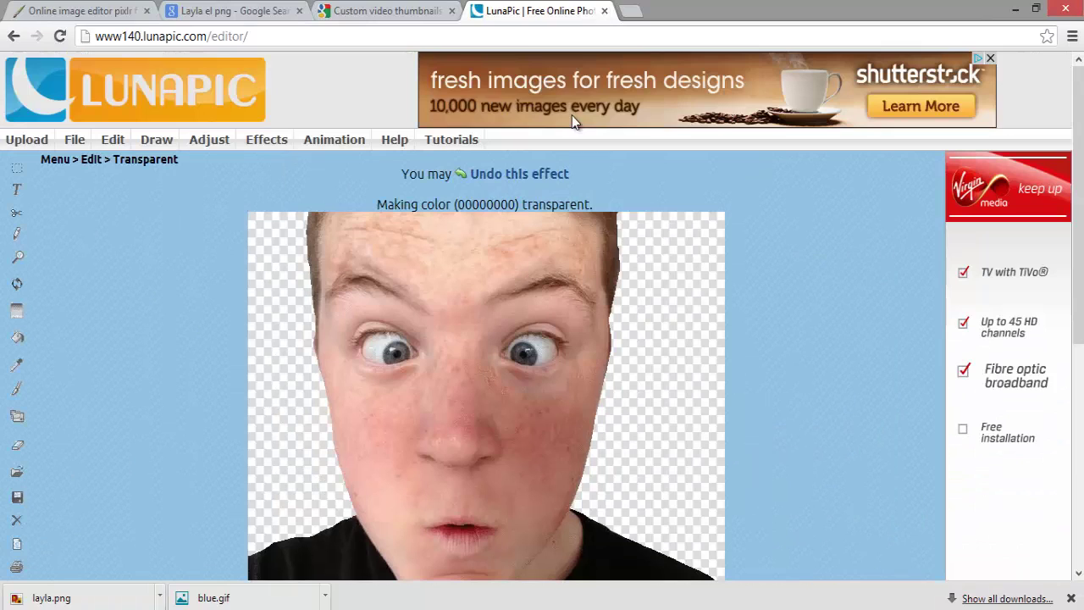
Add the lunapic face image as a layer and enlarge it across the canvas's left side.
click(89, 10)
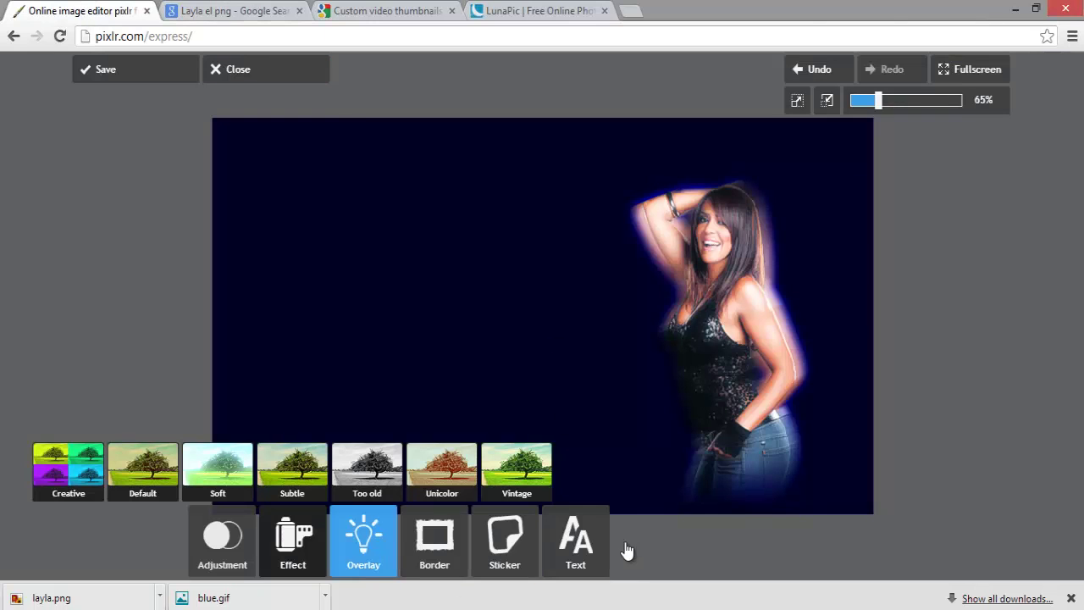
click(222, 540)
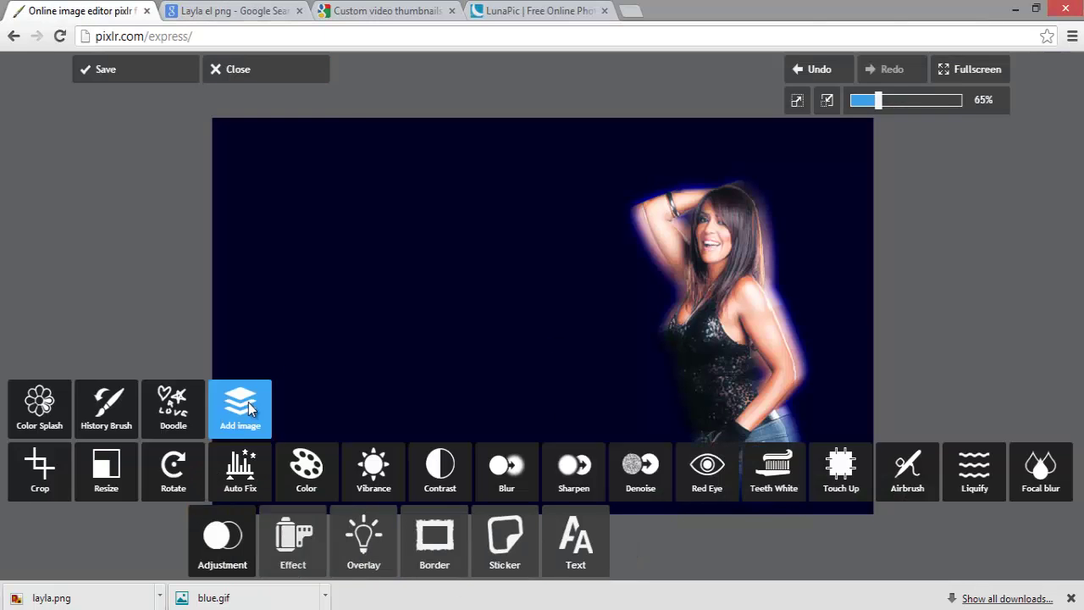
click(249, 409)
click(457, 547)
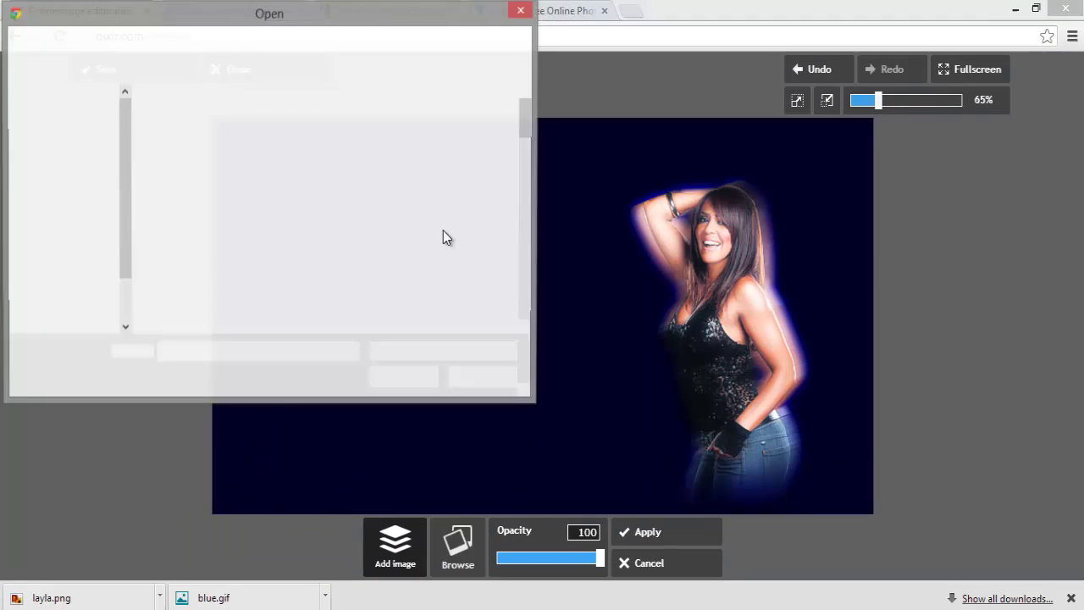
drag(526, 135, 523, 233)
double_click(472, 138)
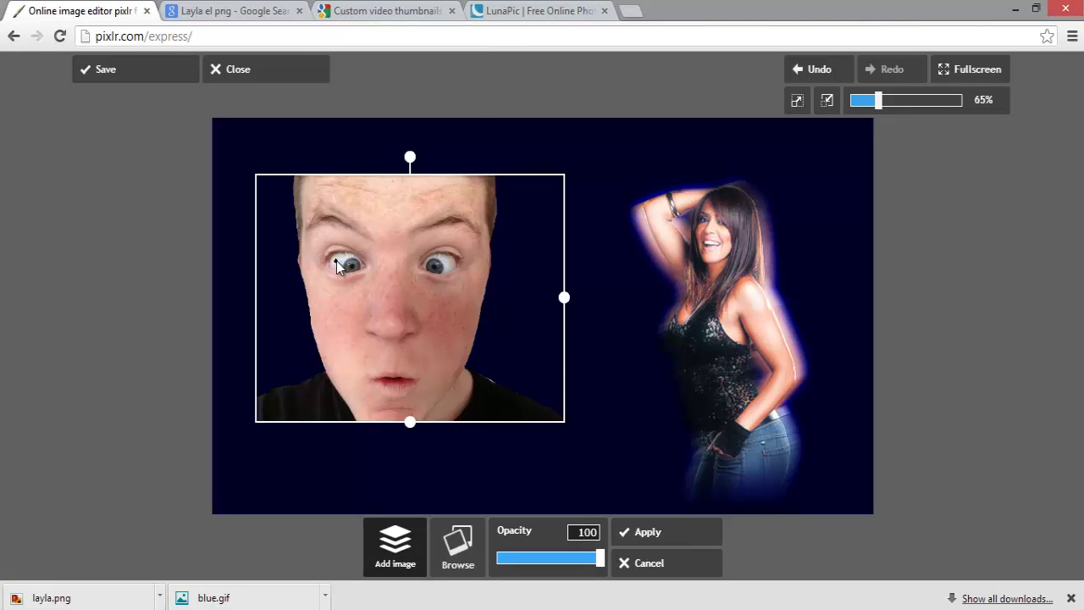
scroll(589, 306, up, 5)
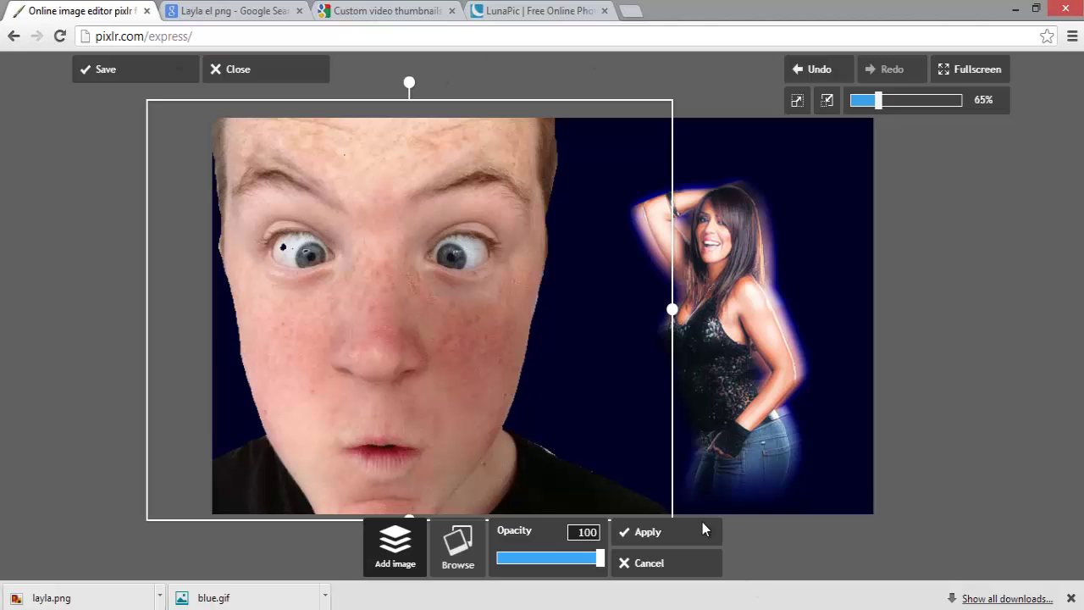
Commit the face layer and set up Retro text in the Day Poster B font.
click(668, 532)
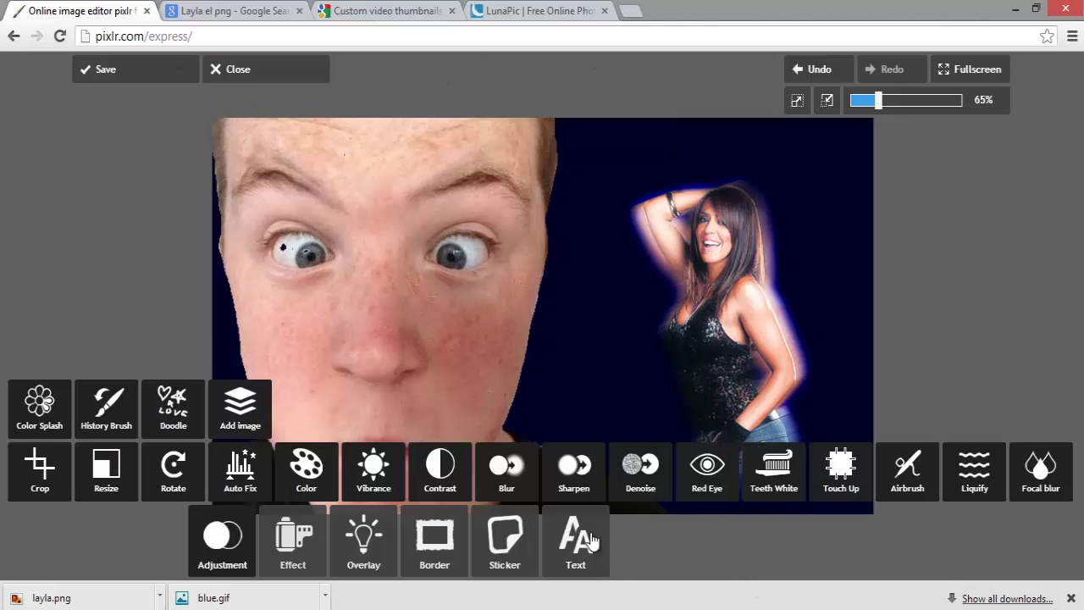
click(583, 541)
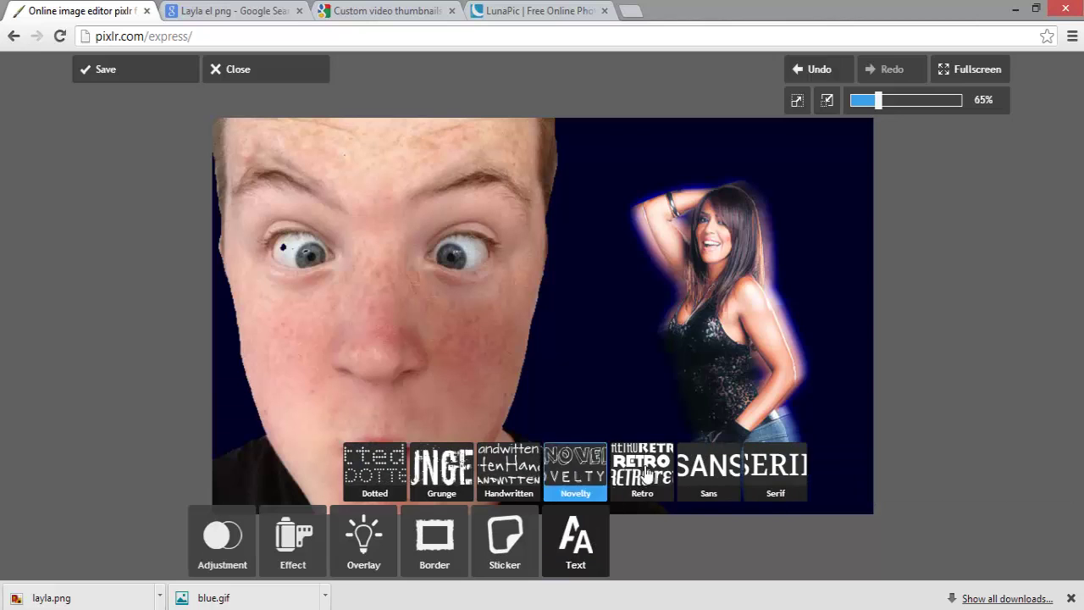
click(645, 471)
click(546, 539)
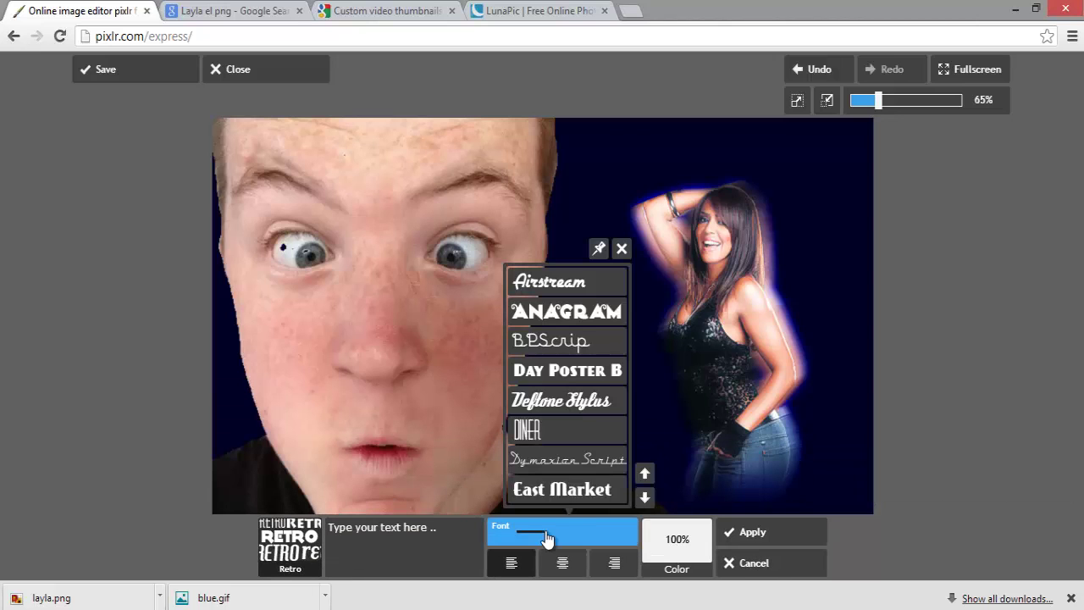
click(568, 370)
Enter the title 'Me and Layla', colour it bright red, and shrink it.
click(404, 536)
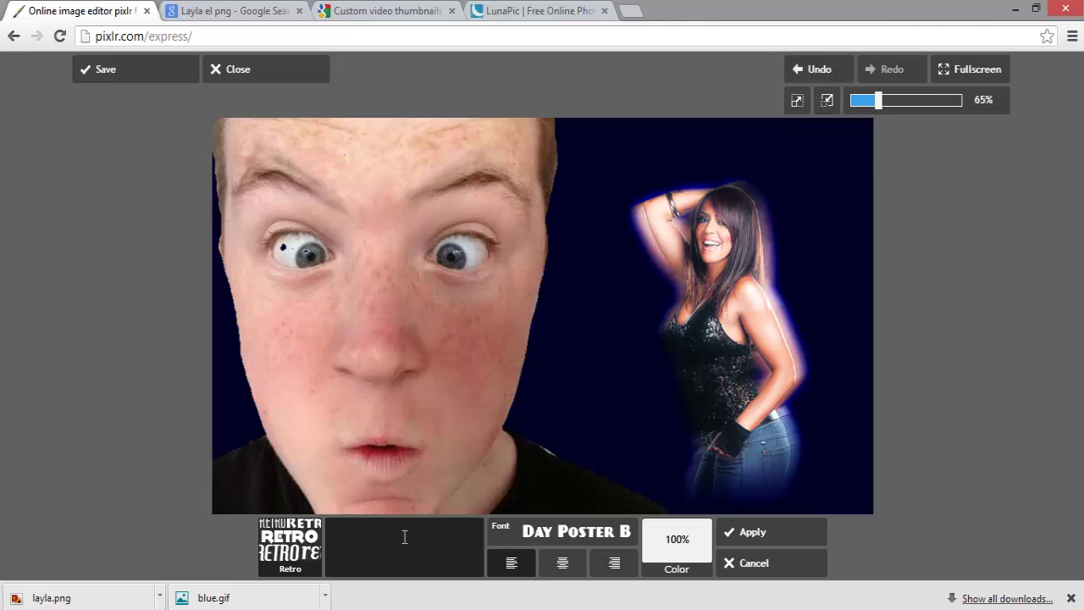
text(Me and Layla)
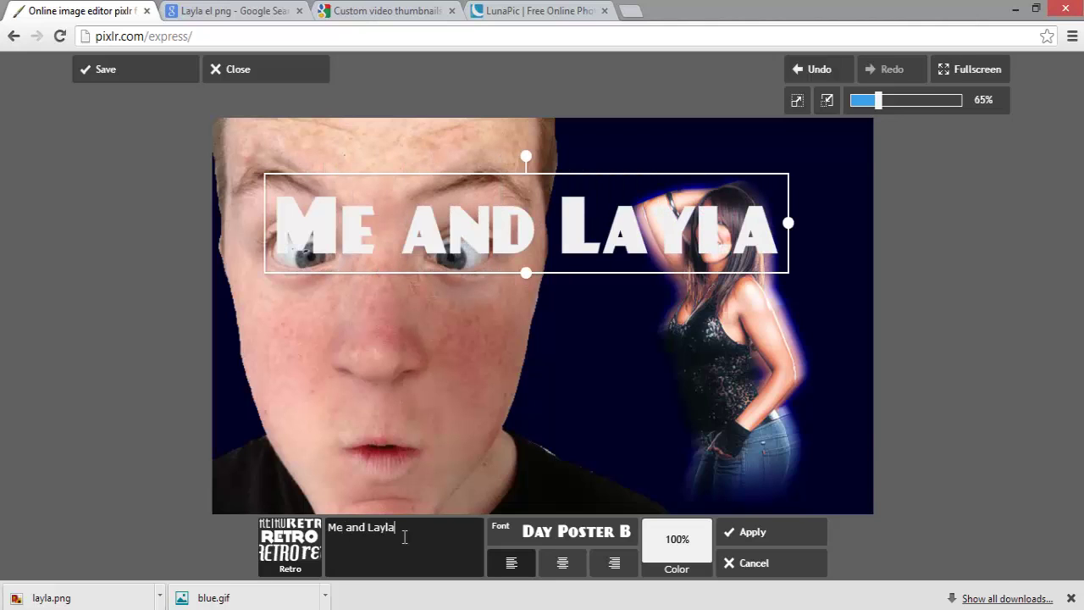
click(677, 532)
click(670, 443)
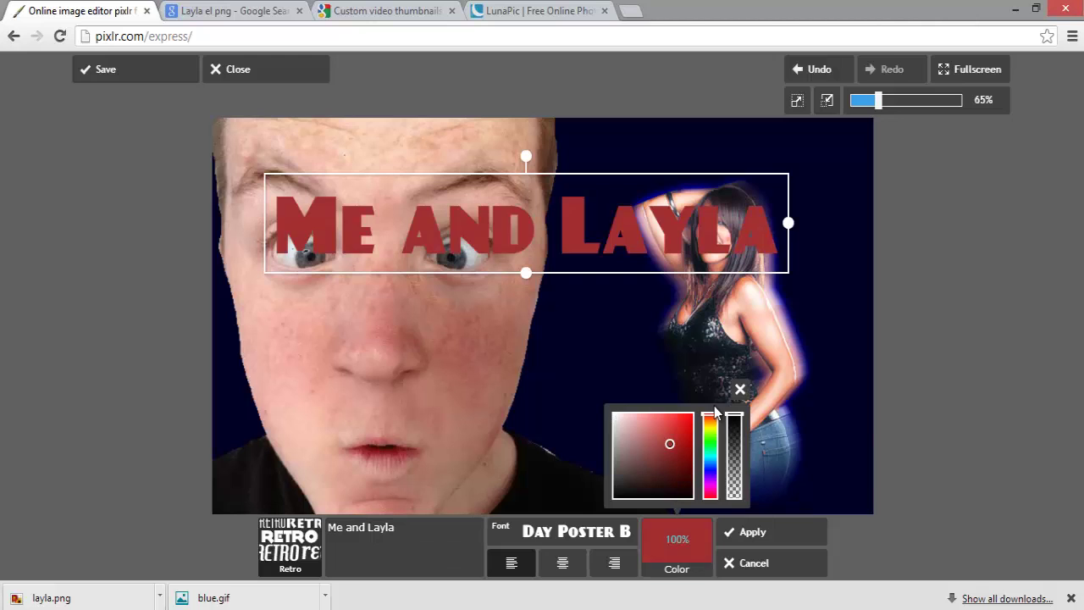
click(693, 413)
drag(787, 227, 668, 222)
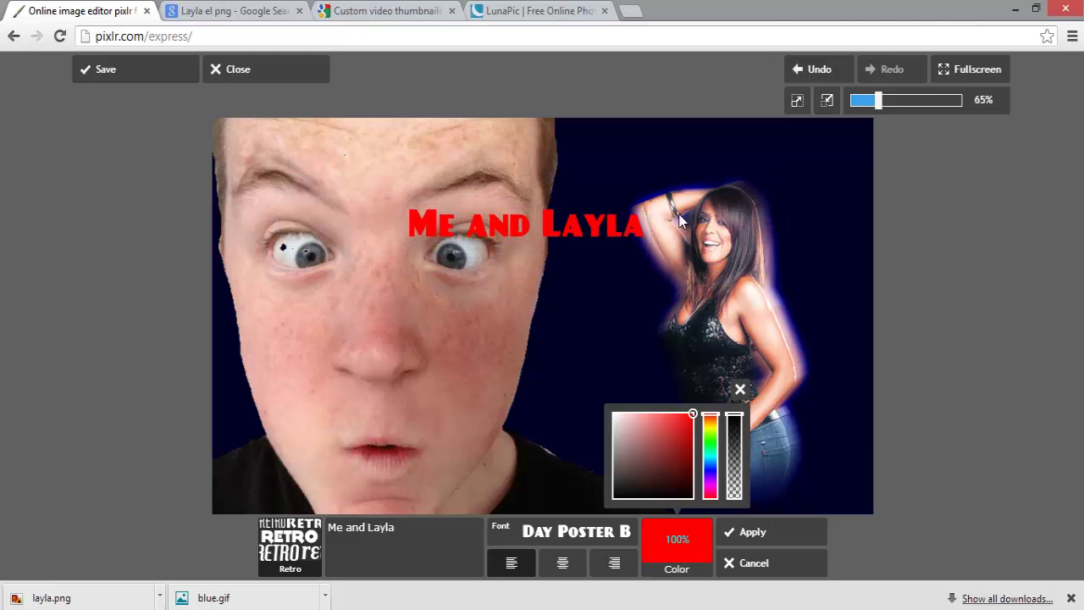
Place the red title at the top right above the wrestler and commit it.
drag(577, 210, 759, 137)
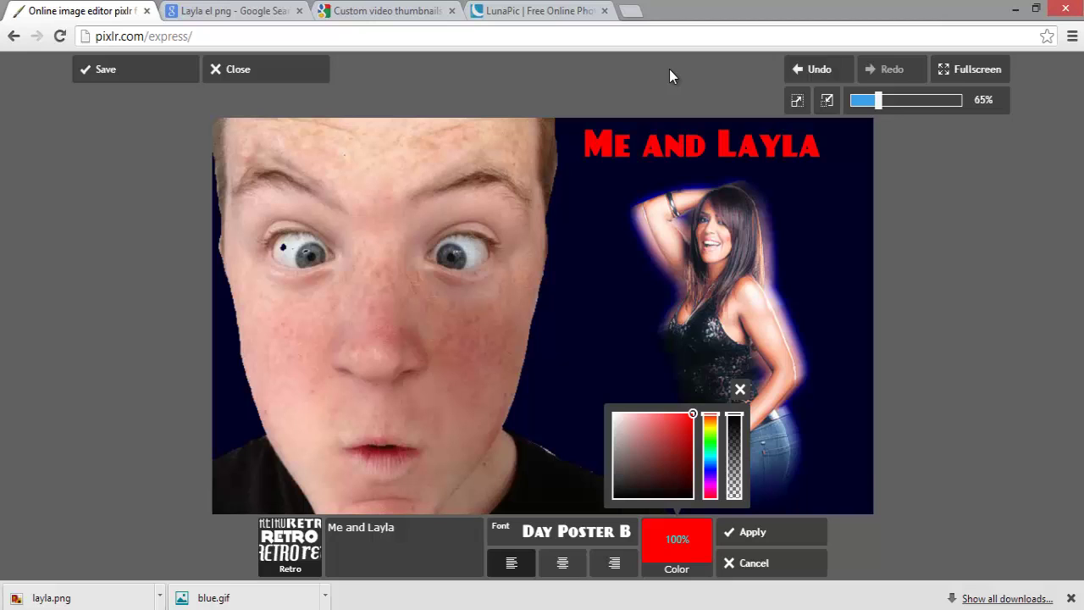
click(767, 535)
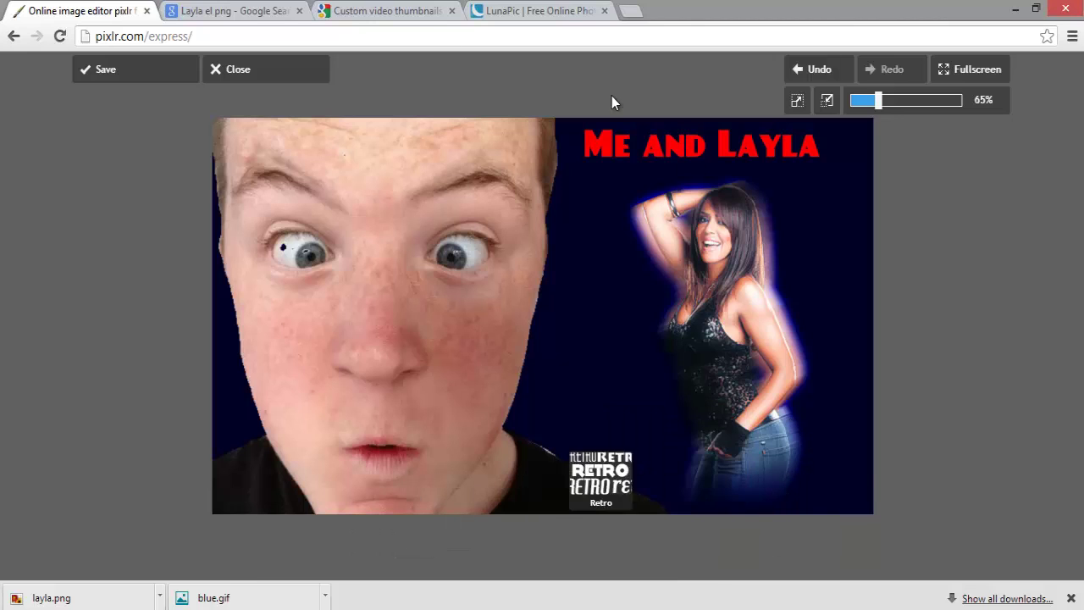